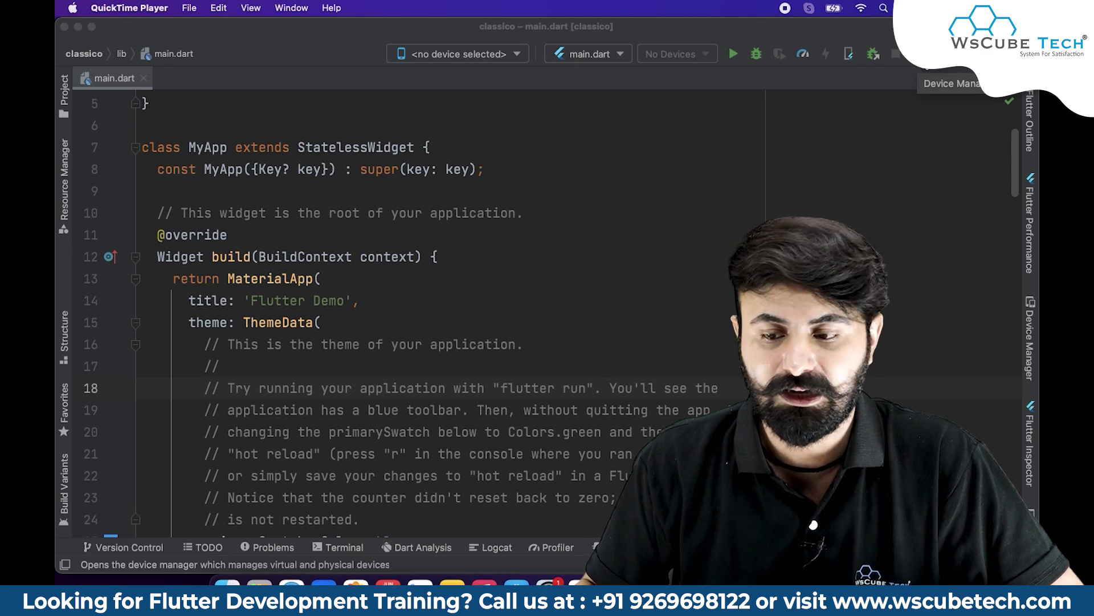
Open the Device Manager tool window.
left_click(921, 54)
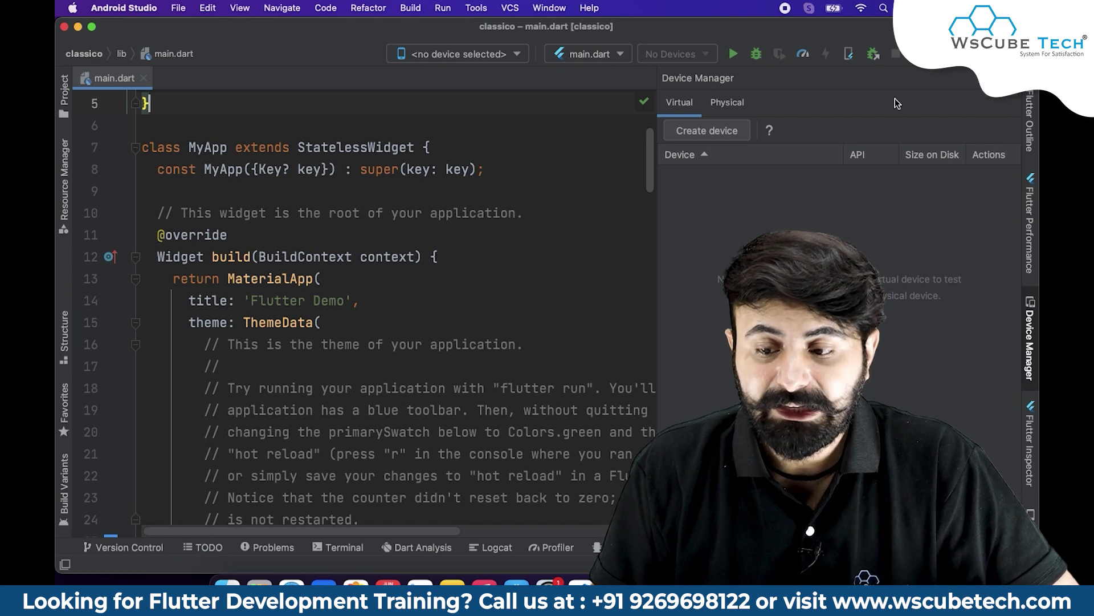
left_click(240, 8)
mouse_move(244, 26)
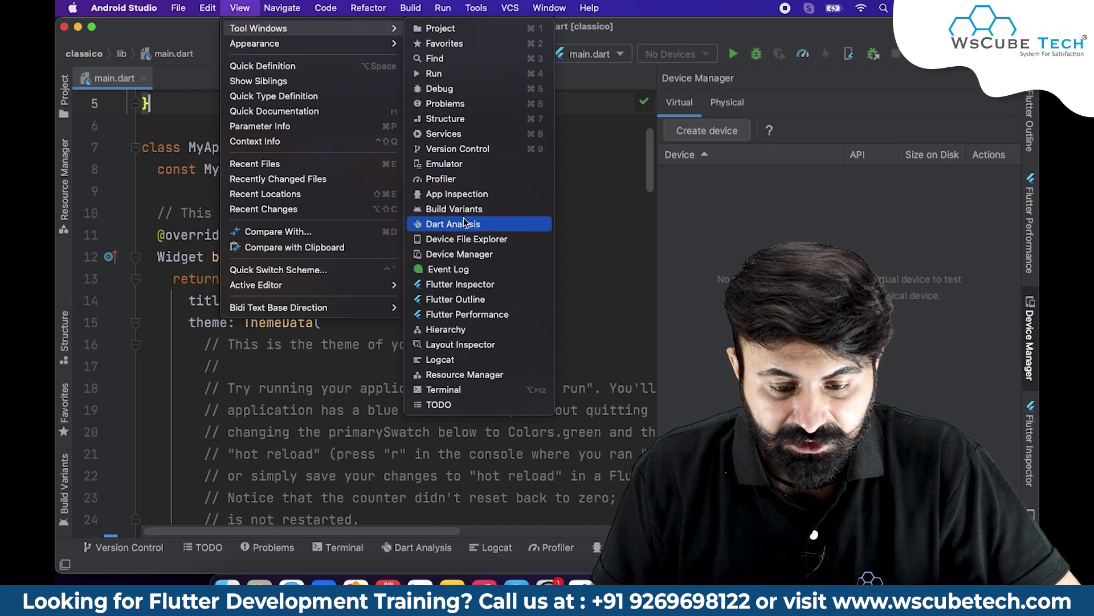
left_click(460, 255)
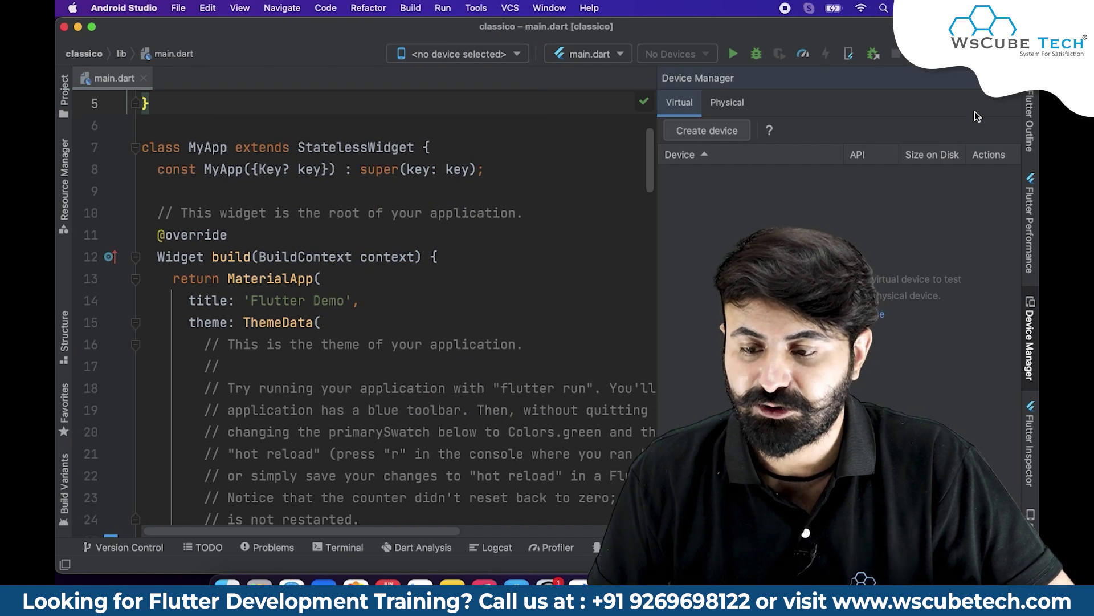
Remove the Device Manager from the sidebar, reopen it and set its view mode to Dock Pinned.
left_click(1012, 78)
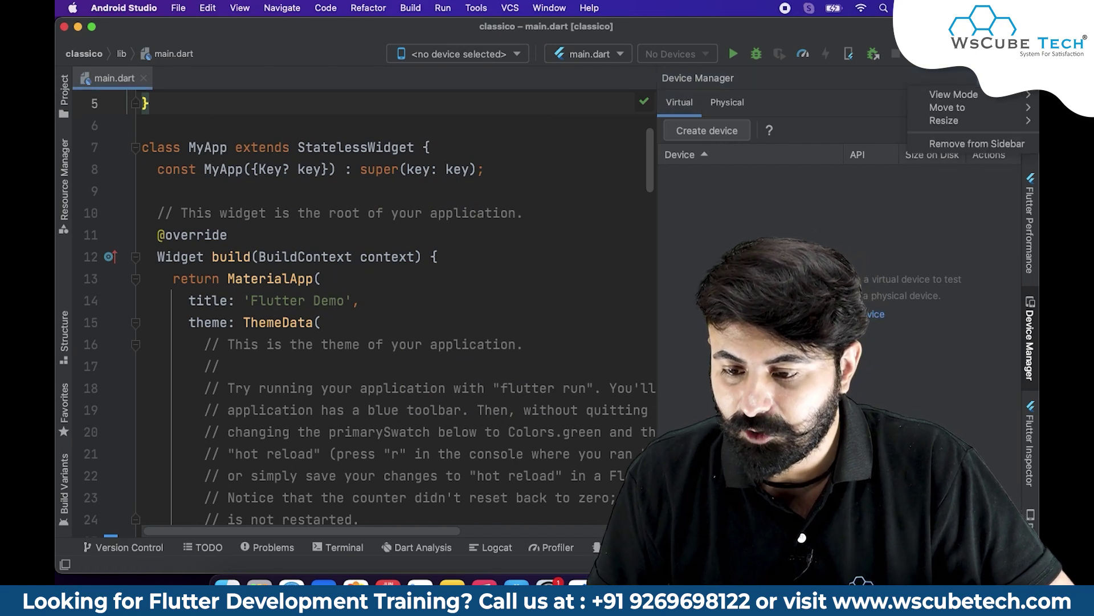
left_click(960, 81)
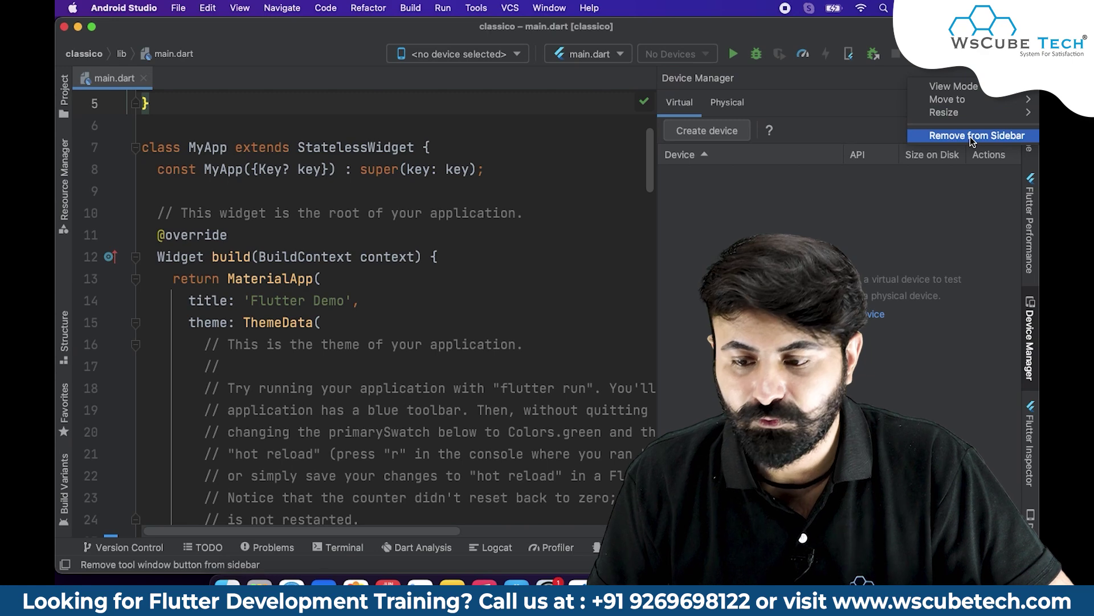
left_click(970, 135)
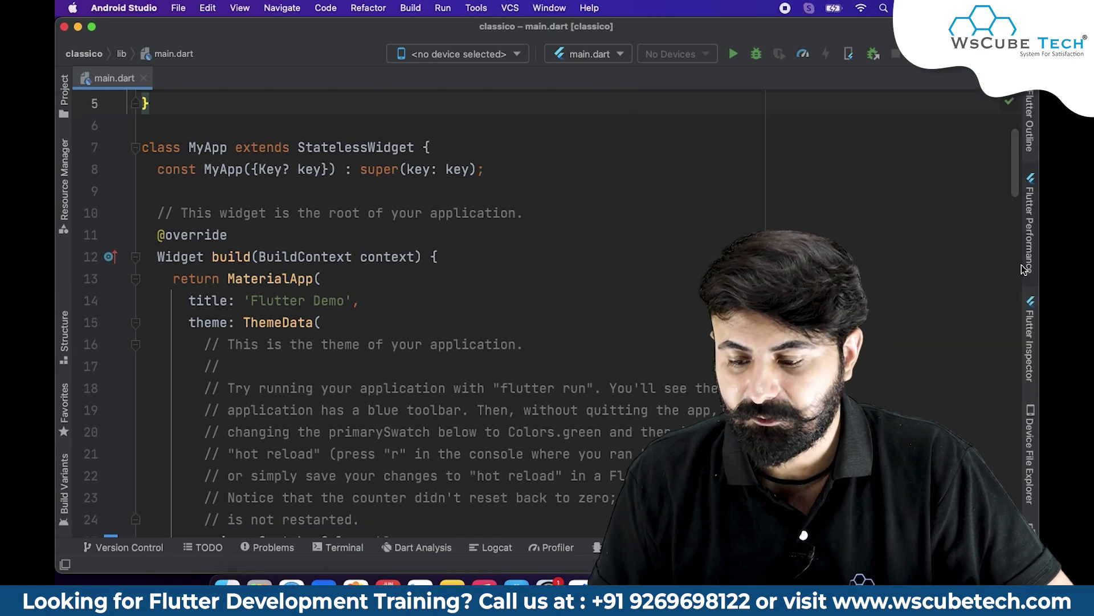
left_click(1035, 463)
left_click(1012, 78)
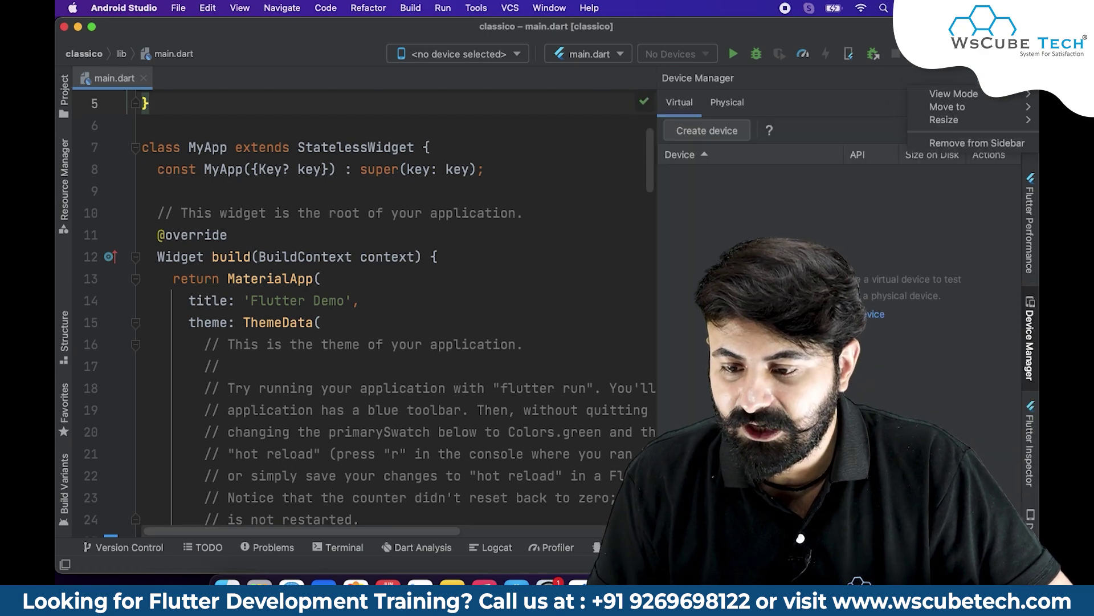
mouse_move(991, 97)
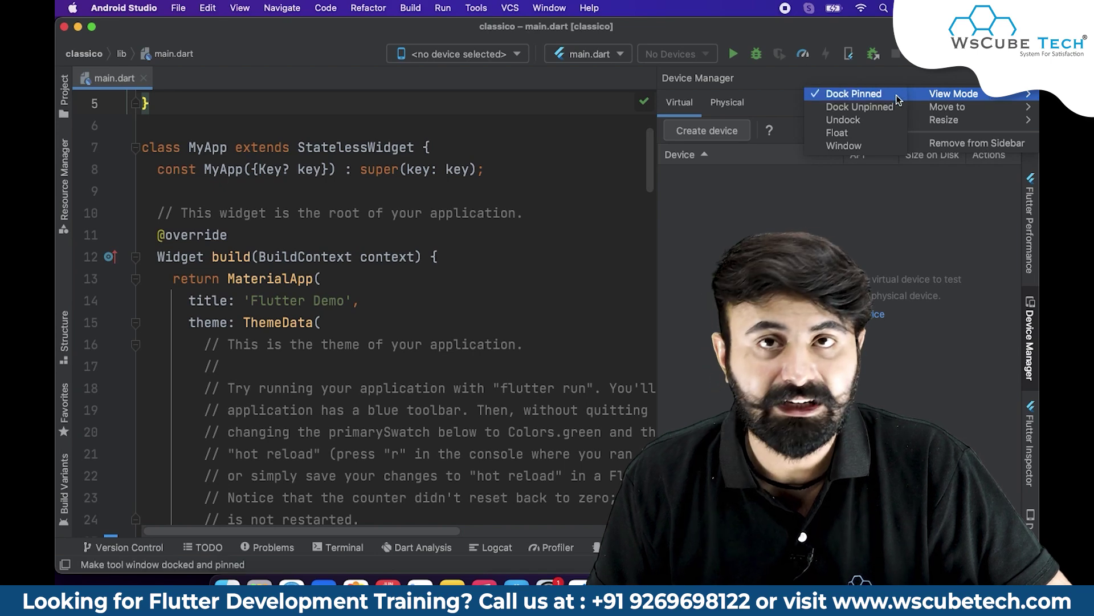
left_click(896, 95)
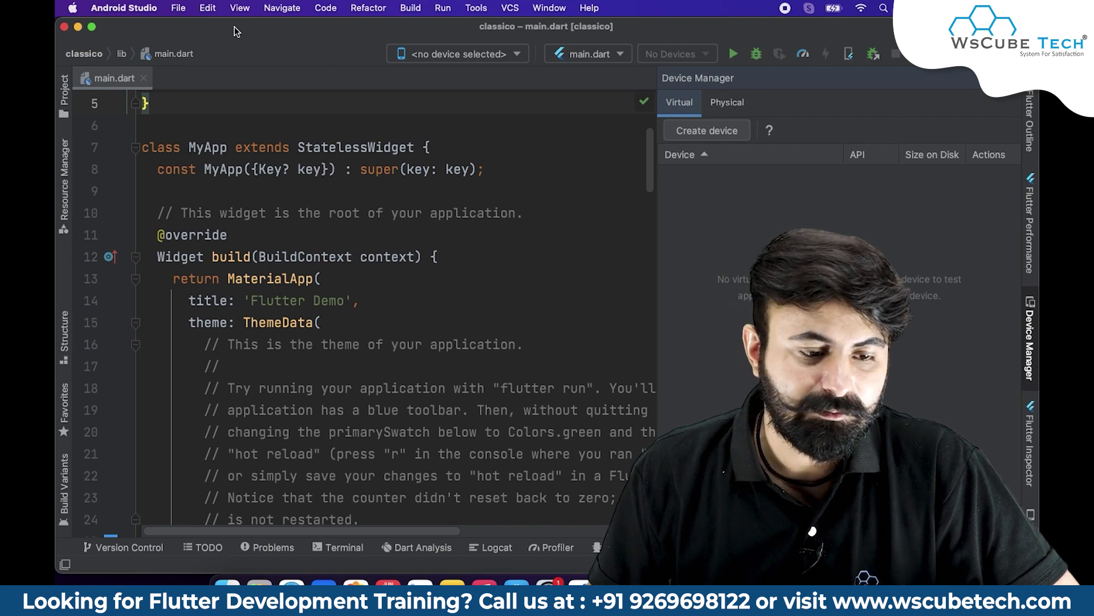
Increase the IDE's custom font size to 20 in the appearance preferences.
left_click(107, 12)
left_click(120, 68)
left_click(425, 114)
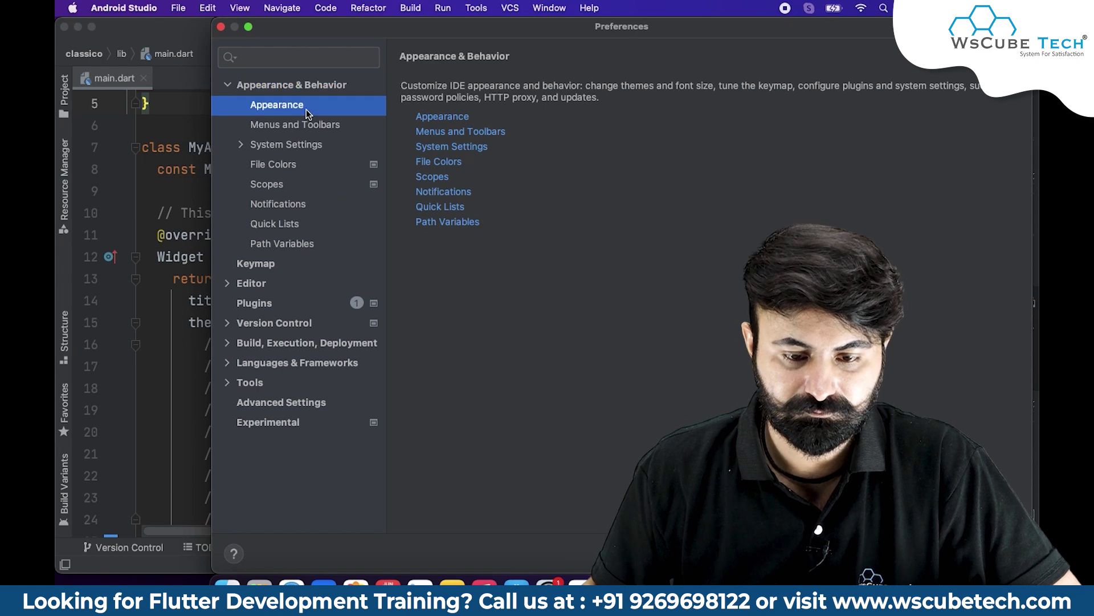
left_click(794, 127)
left_click(753, 201)
left_click(997, 553)
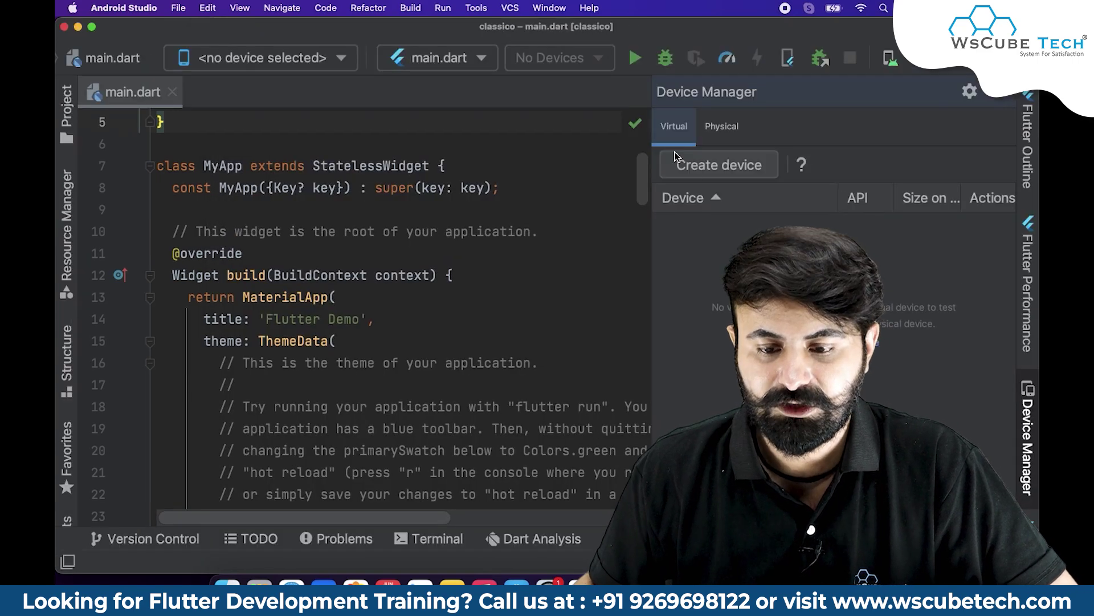
Widen the Device Manager, look at its physical devices and return to the virtual devices.
left_click_drag(653, 251, 546, 256)
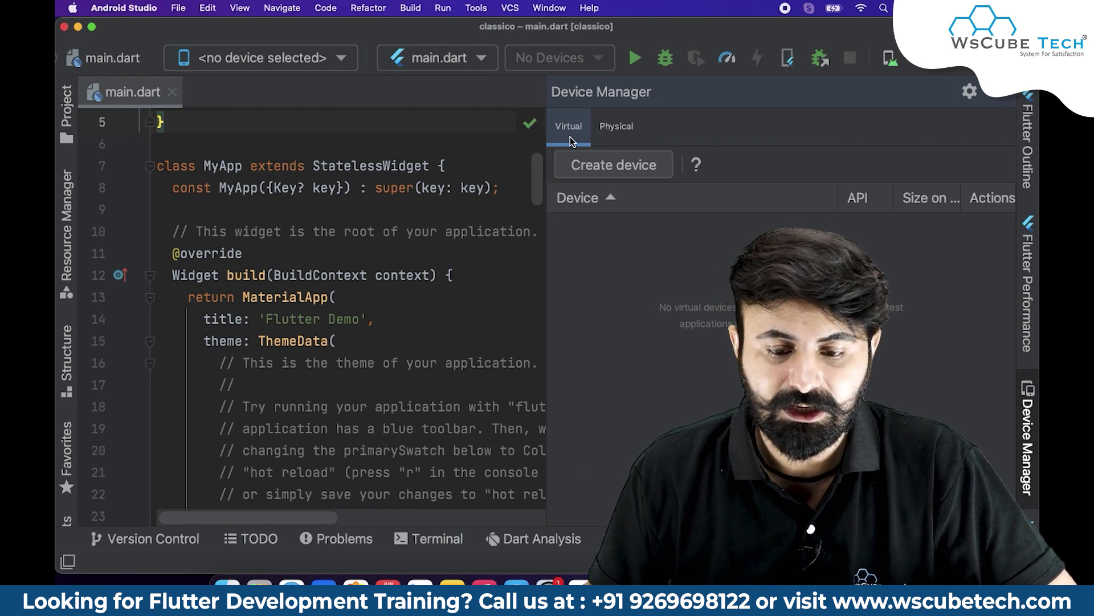
left_click(608, 140)
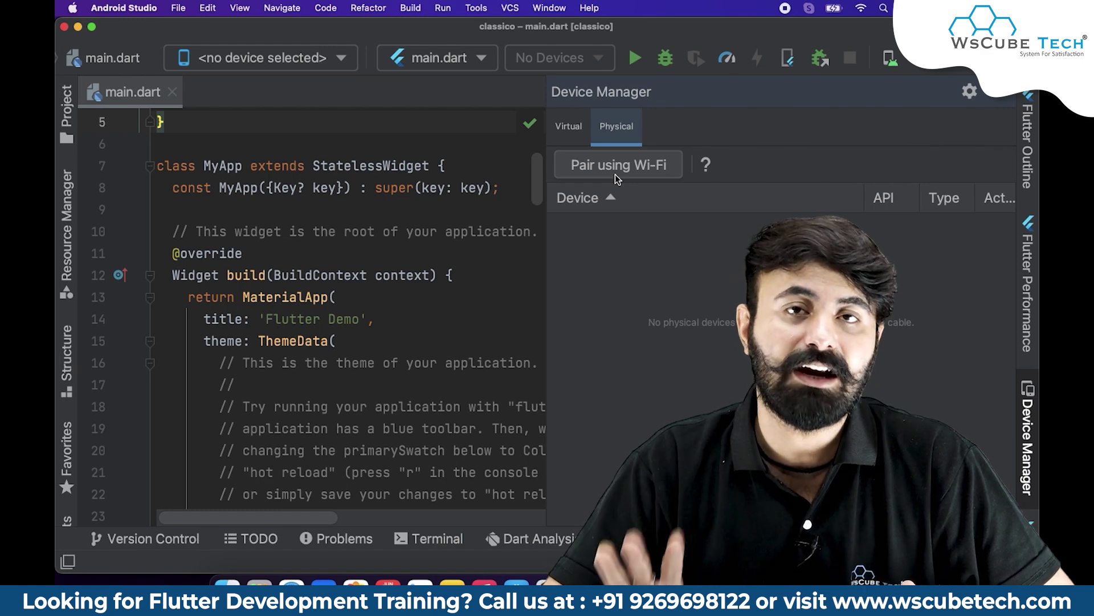
left_click(570, 128)
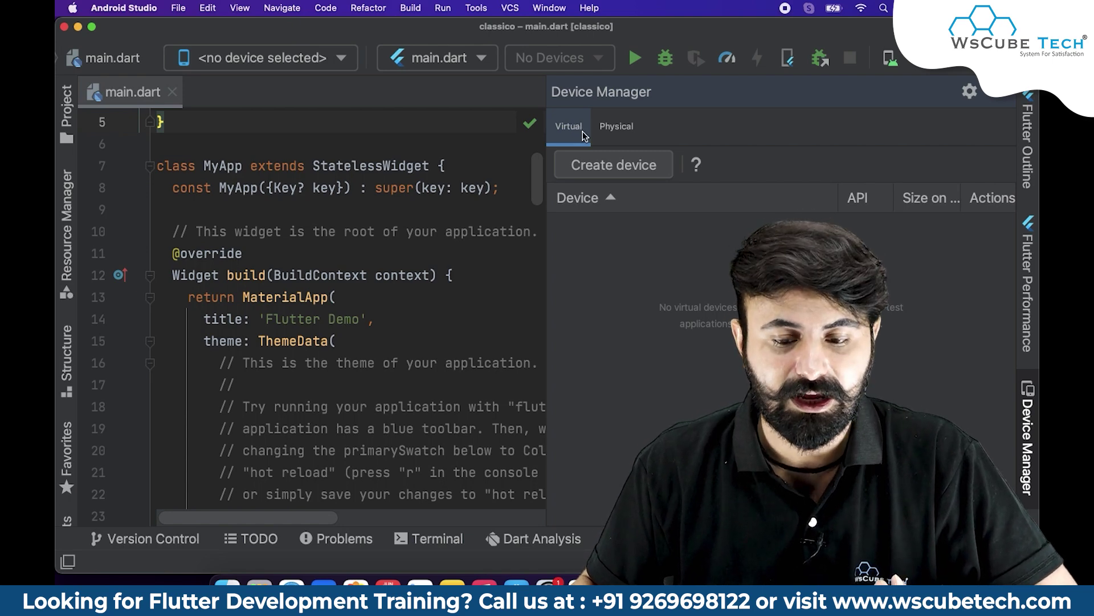
left_click(629, 175)
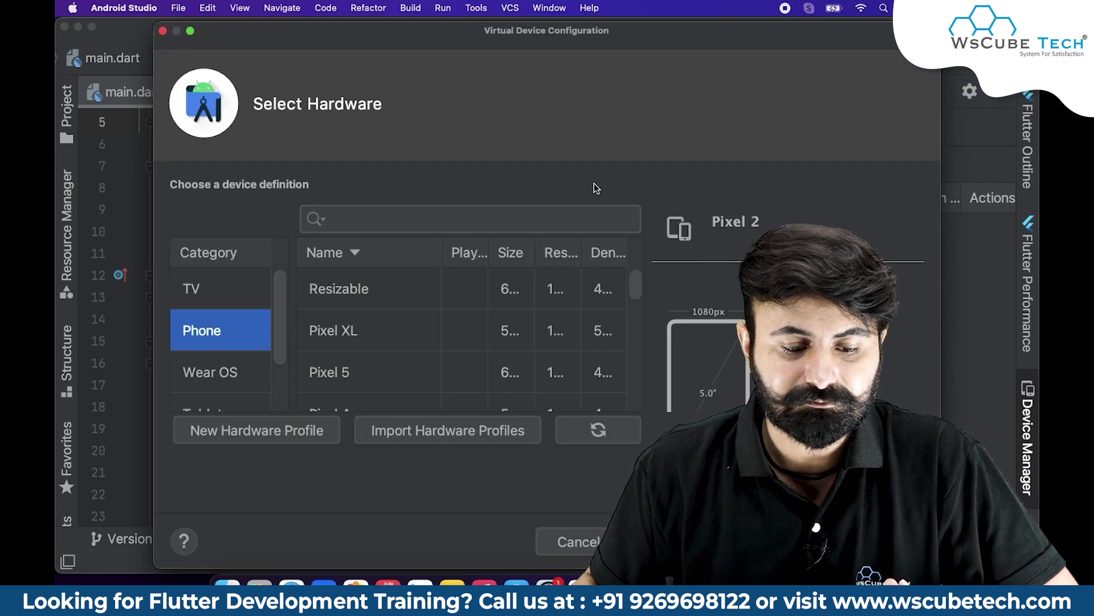
left_click(163, 31)
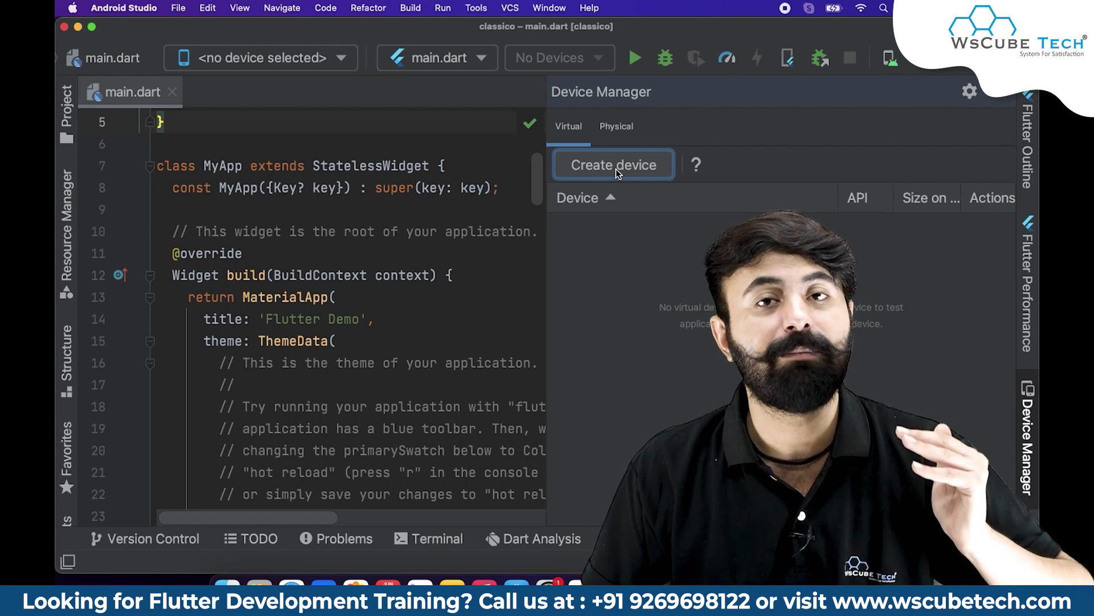
left_click(616, 173)
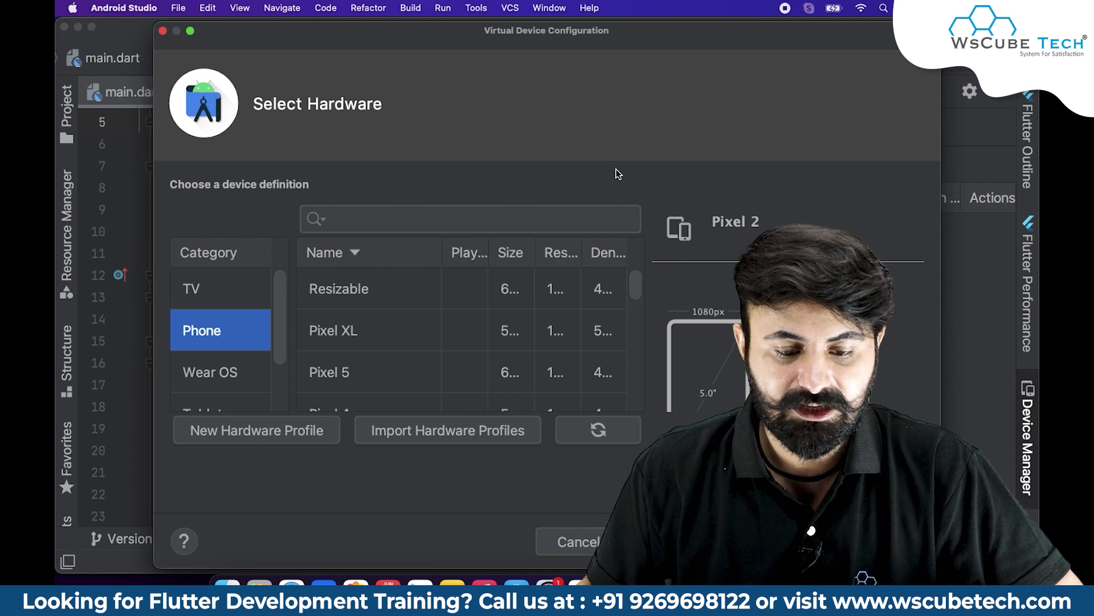
scroll(460, 277, "down", 5)
scroll(459, 277, "up", 5)
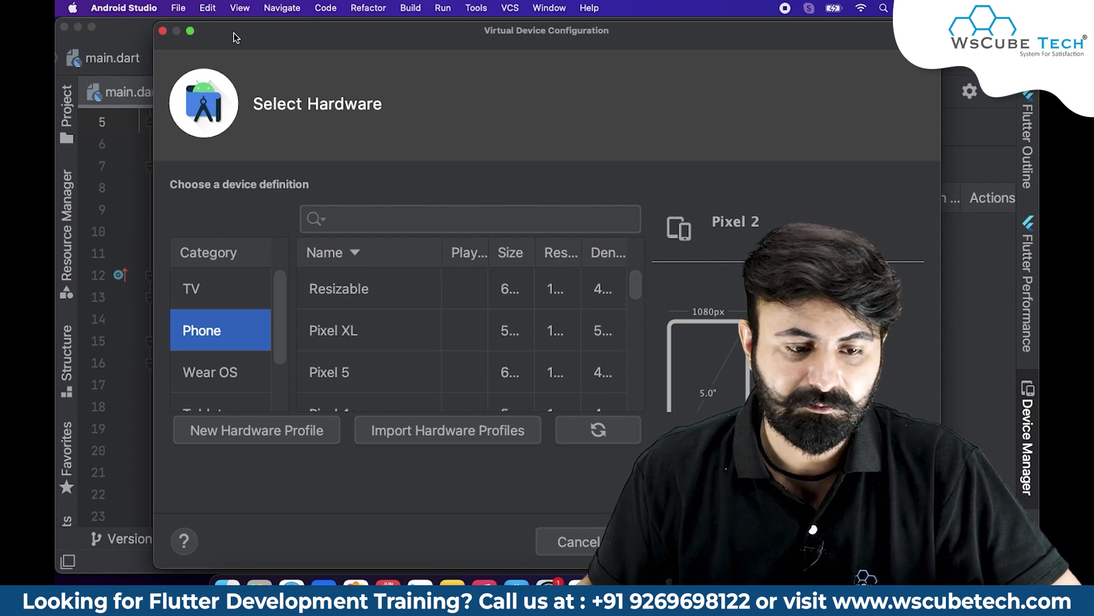
left_click(126, 13)
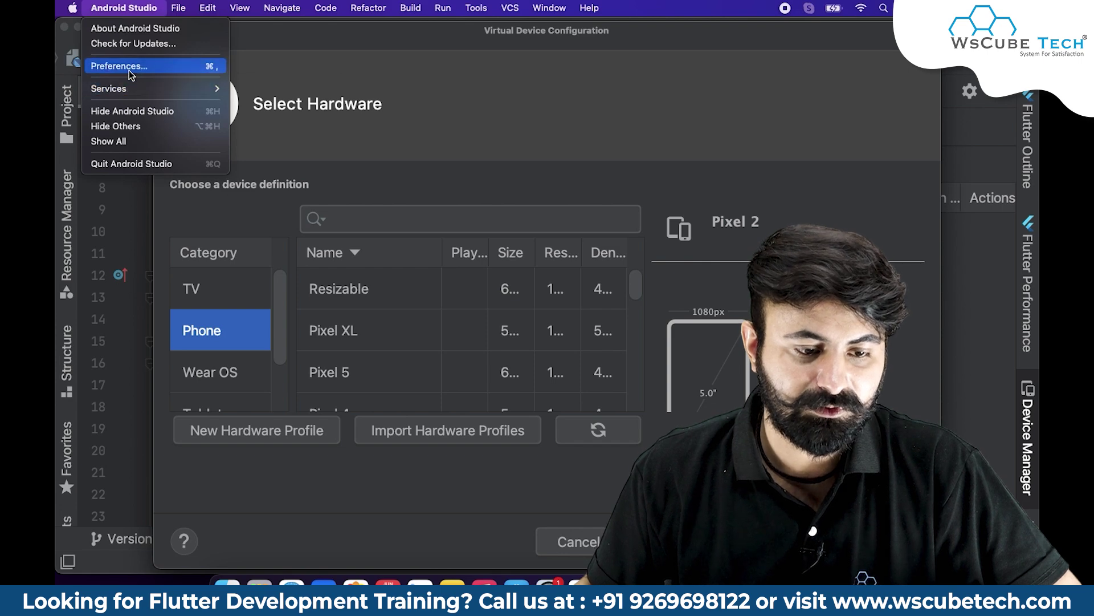
left_click(131, 71)
left_click(124, 7)
left_click(120, 66)
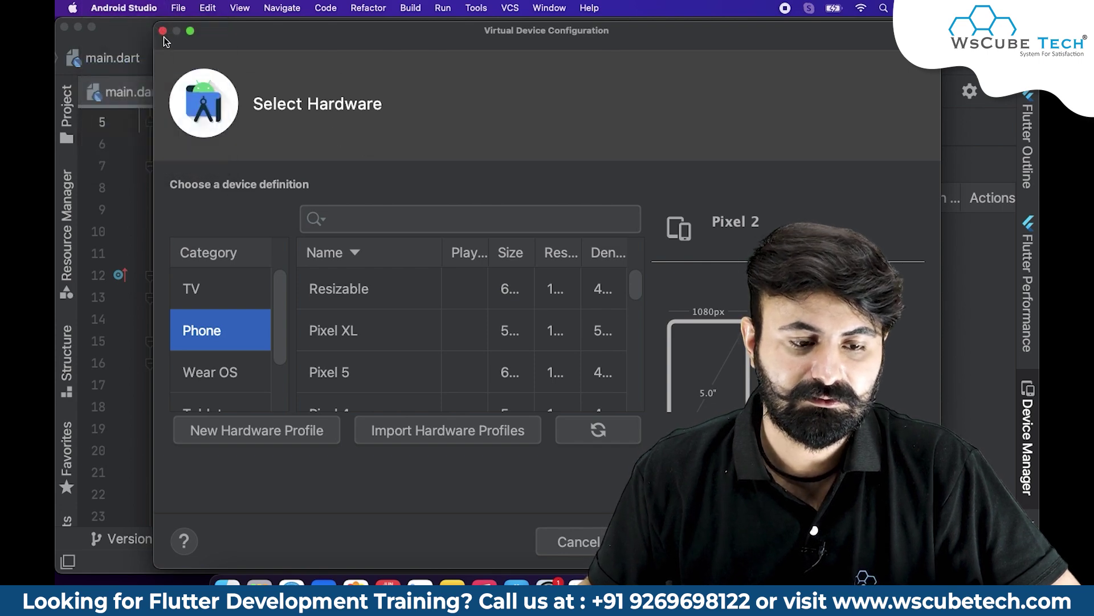
key("Escape")
Choose a smaller custom font size for the IDE in the appearance preferences and apply it.
left_click(124, 7)
left_click(120, 66)
left_click(823, 172)
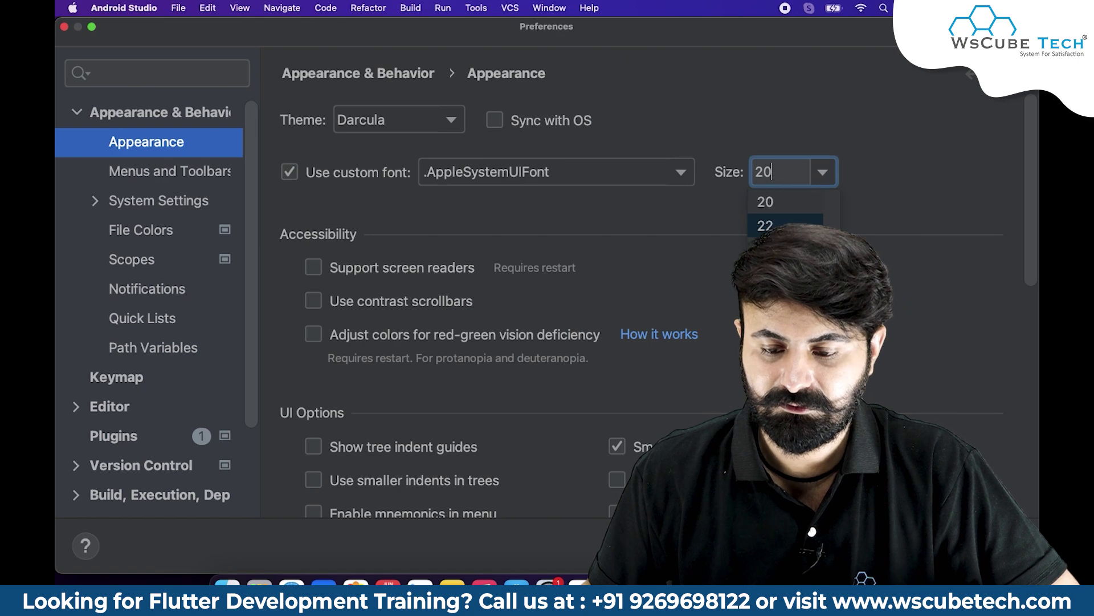
left_click(999, 545)
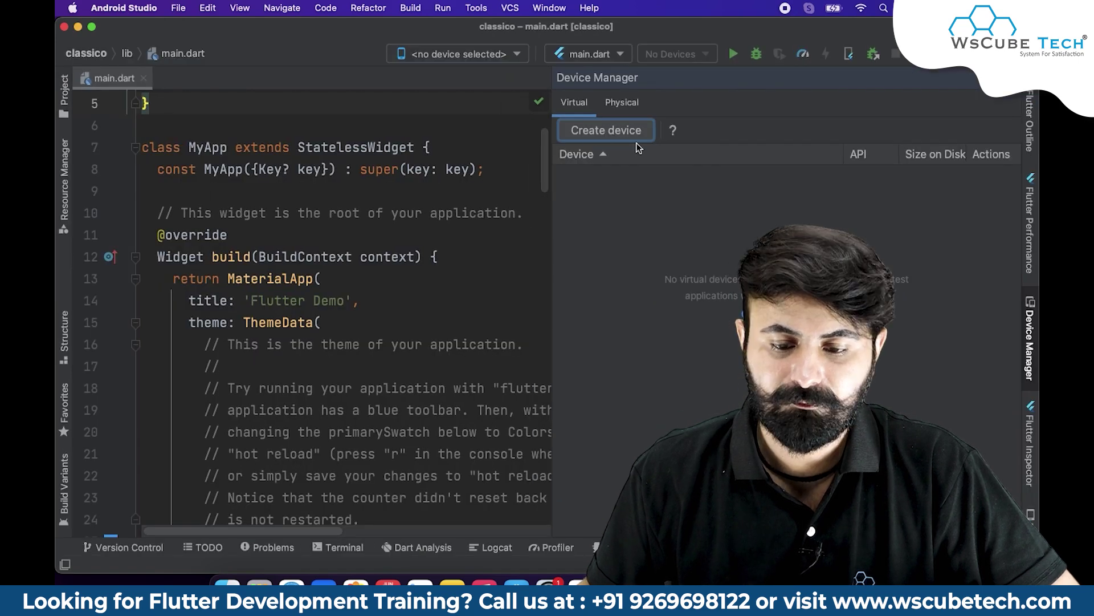
Start creating a virtual device with the Play Store-enabled Pixel 4 phone as its hardware and proceed to the system image selection.
left_click(607, 131)
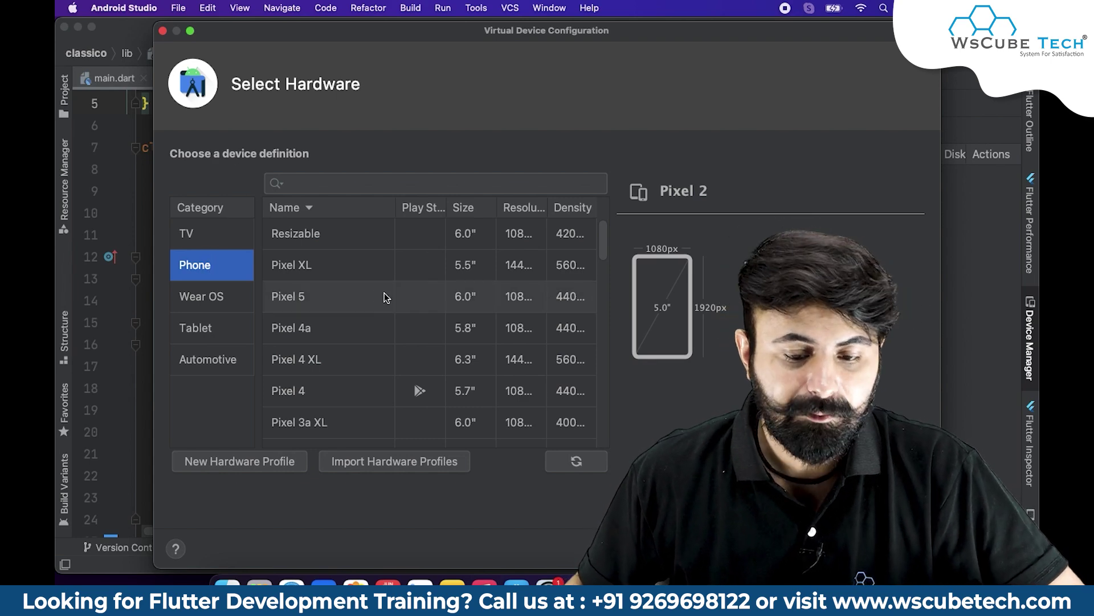
left_click_drag(602, 241, 568, 257)
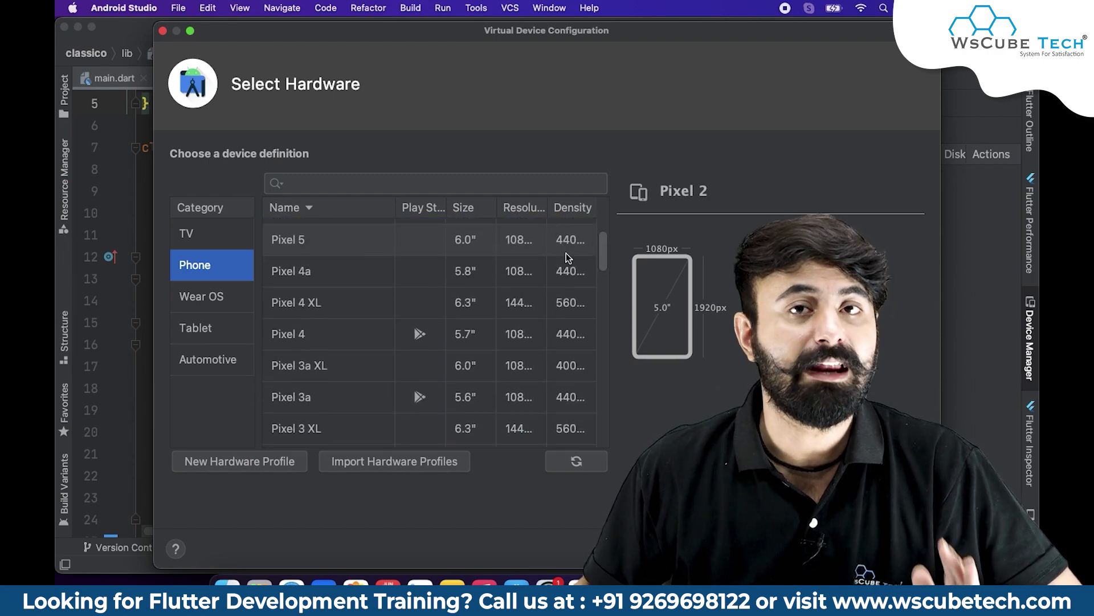
scroll(564, 252, "up", 2)
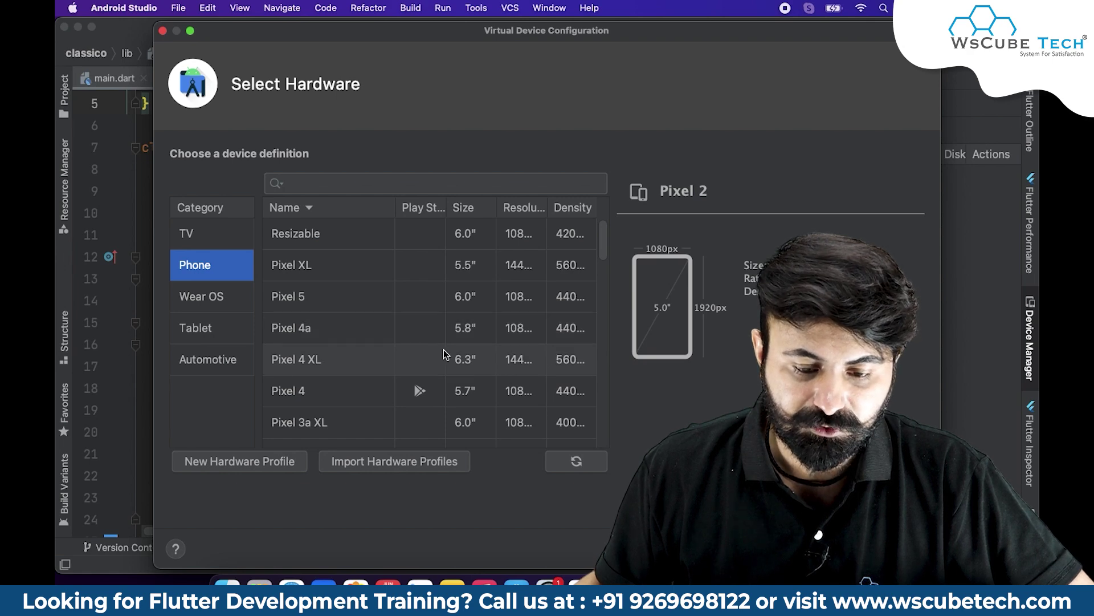
mouse_move(603, 249)
left_mouse_down()
mouse_move(604, 283)
mouse_move(605, 263)
left_mouse_up()
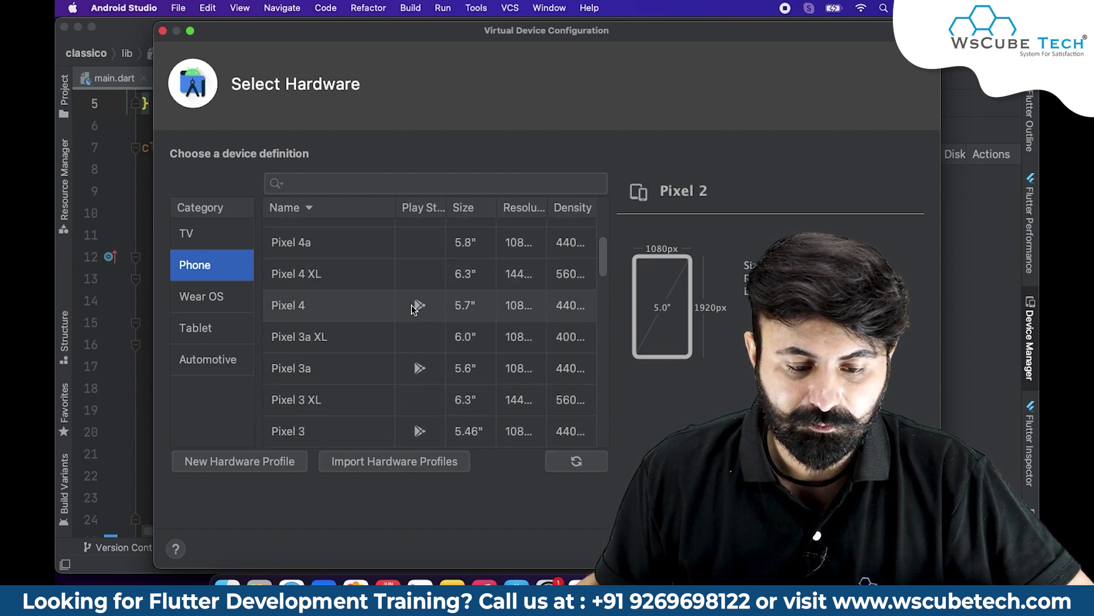
left_click(391, 307)
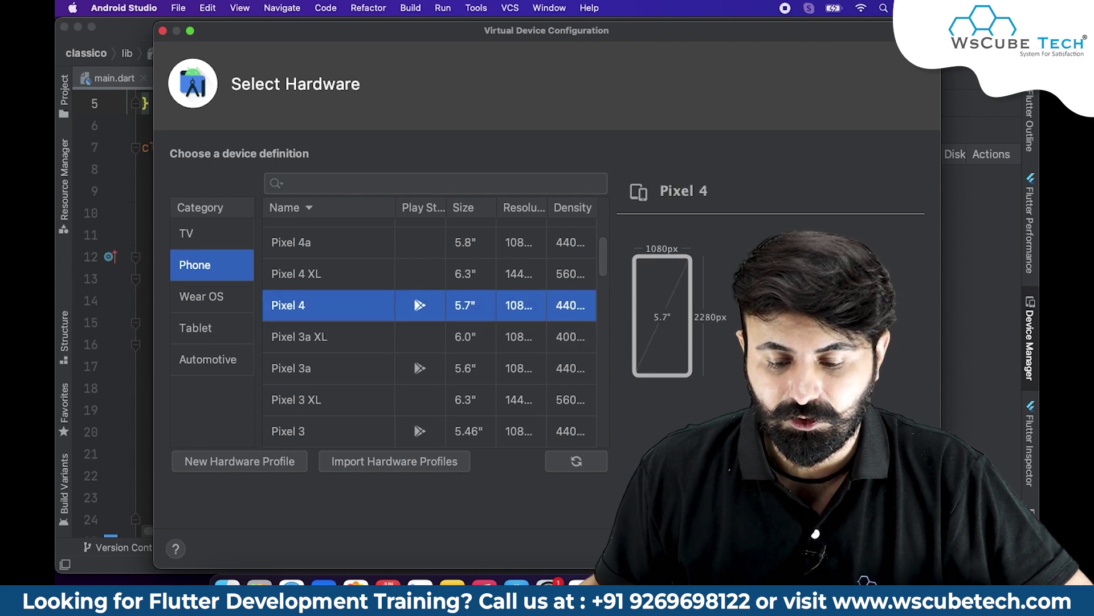
left_click(827, 548)
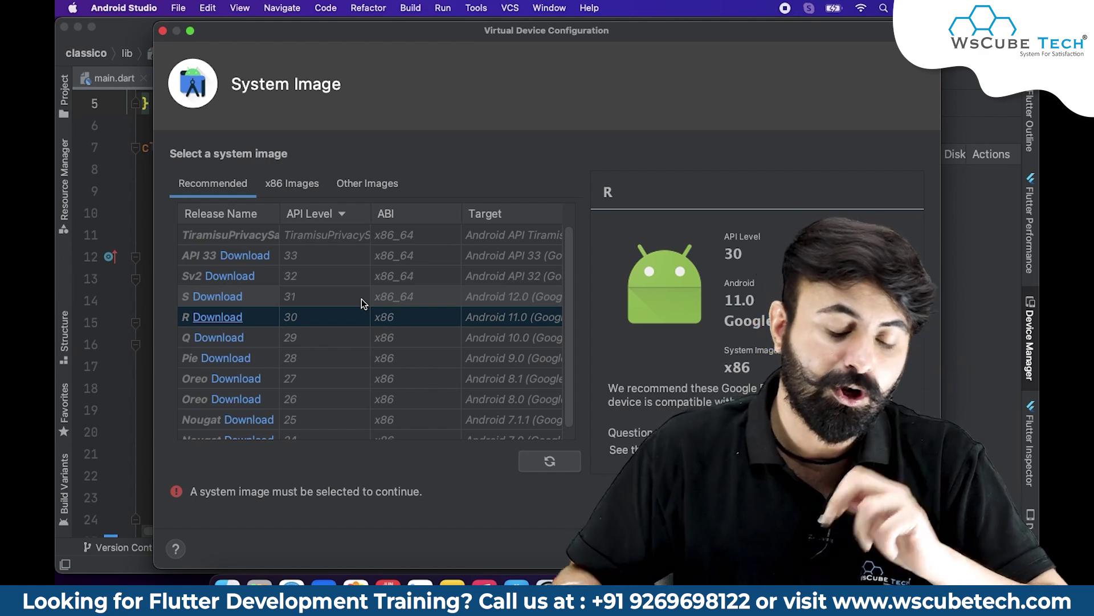
Download the recommended R system image (API 30, x86, Android 11.0) and select it for the virtual device.
scroll(231, 315, "down", 1)
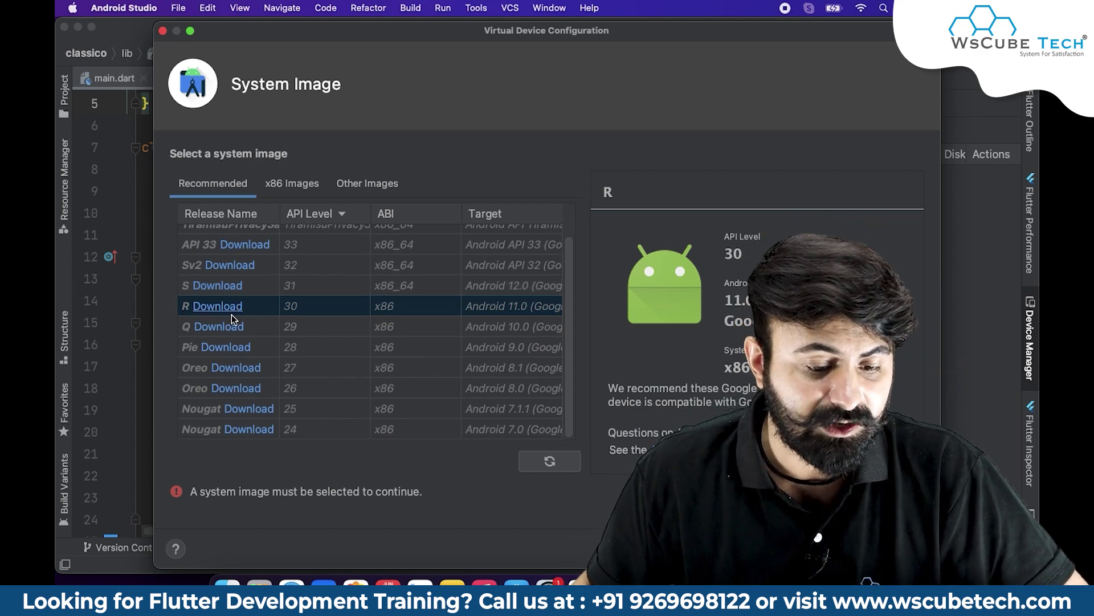
scroll(231, 315, "up", 1)
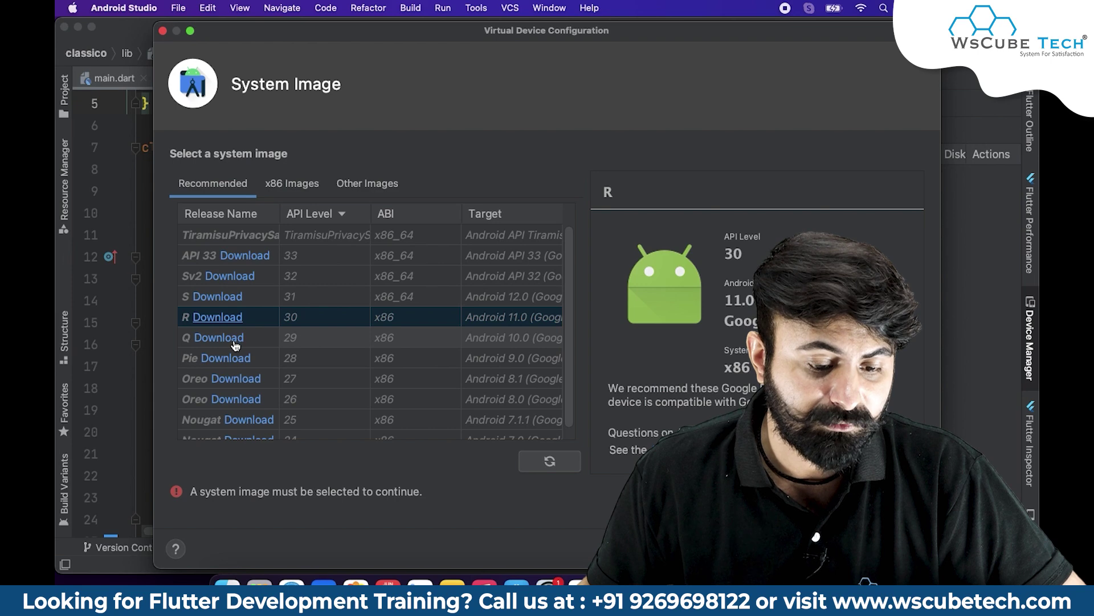
scroll(240, 350, "down", 1)
scroll(238, 349, "up", 1)
scroll(237, 348, "down", 1)
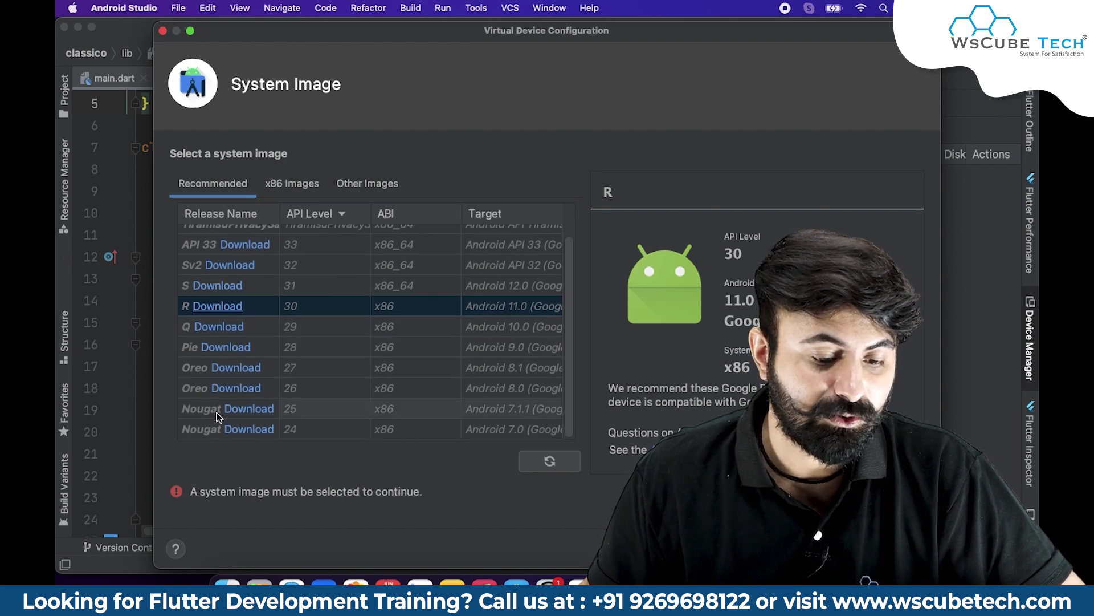
scroll(187, 319, "up", 1)
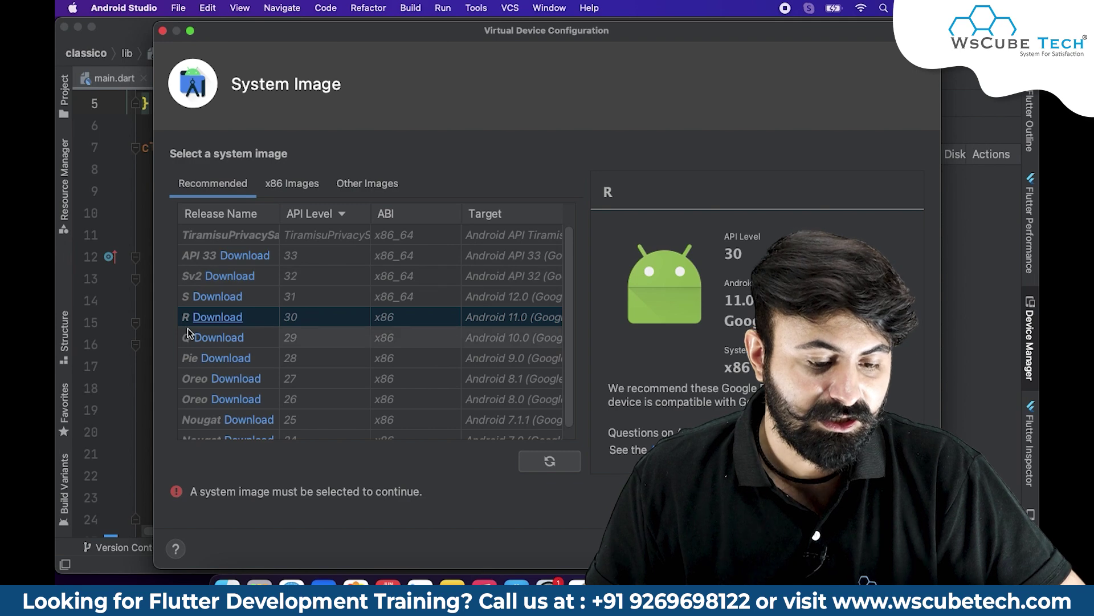
left_click(217, 317)
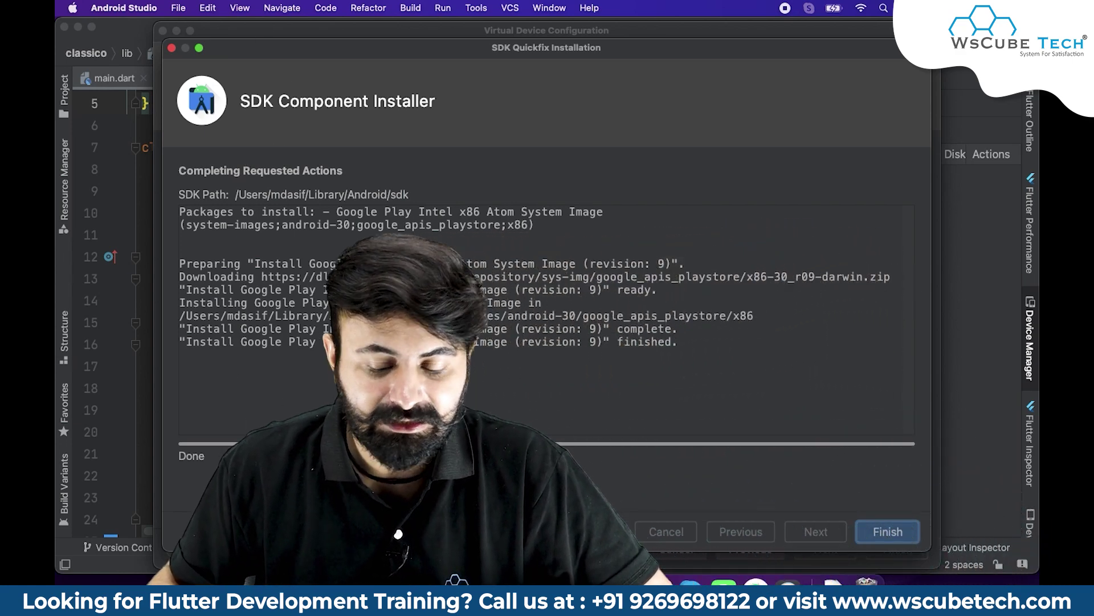
left_click(887, 531)
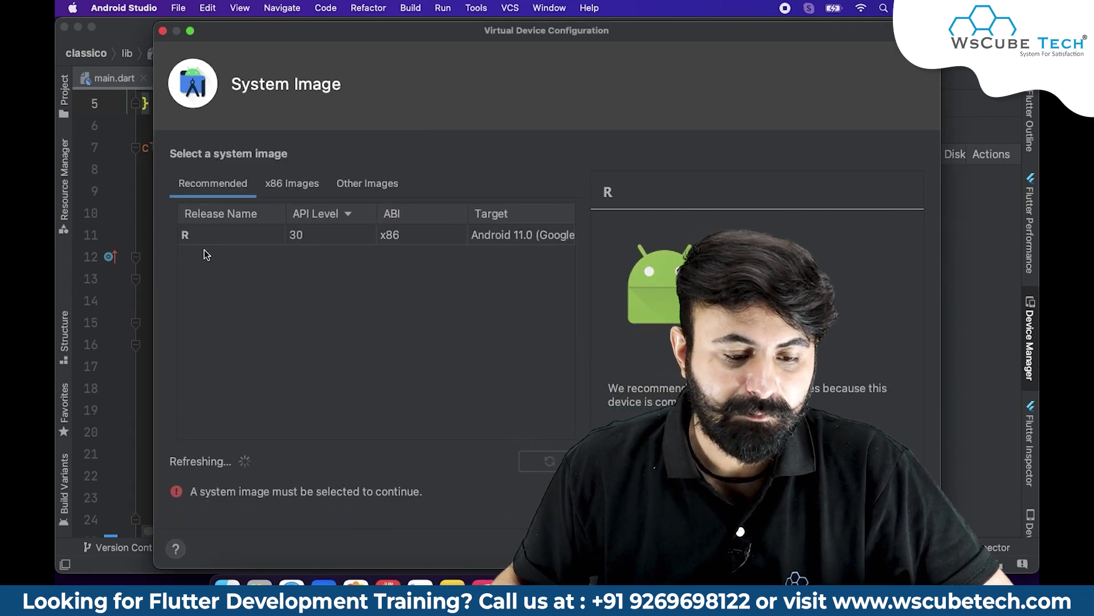
left_click(201, 242)
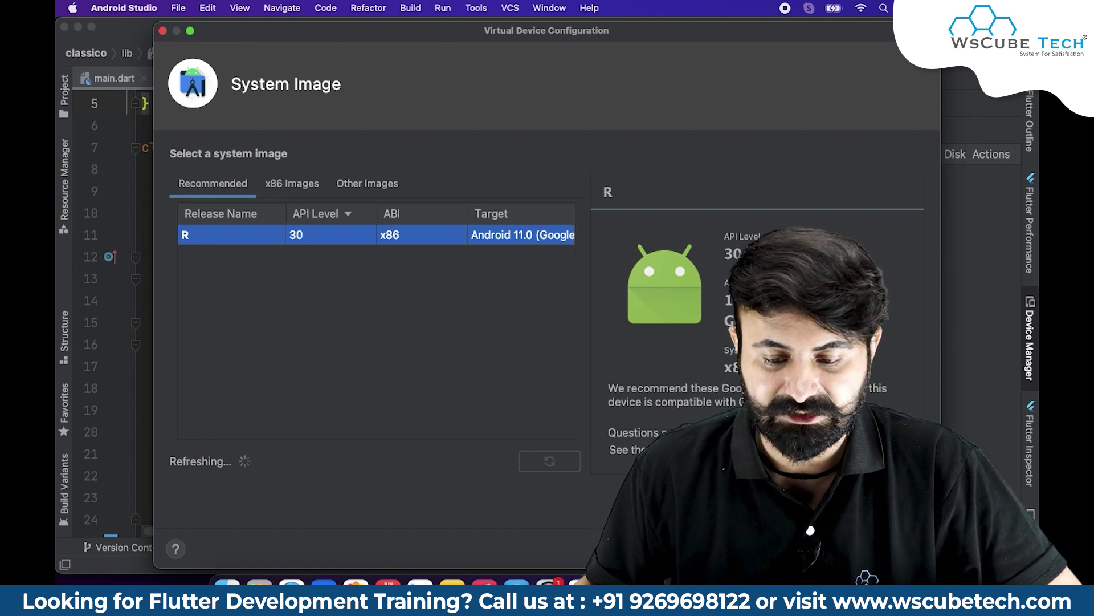
Proceed with the R system image to the configuration page, going back once to recheck the system image list.
left_click(827, 548)
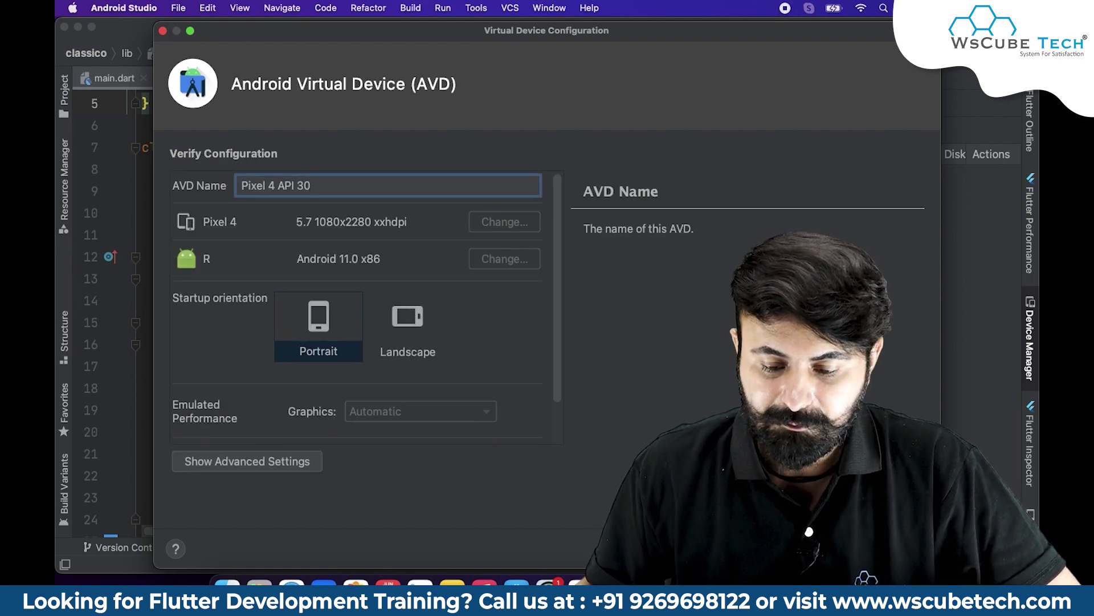
left_click(759, 549)
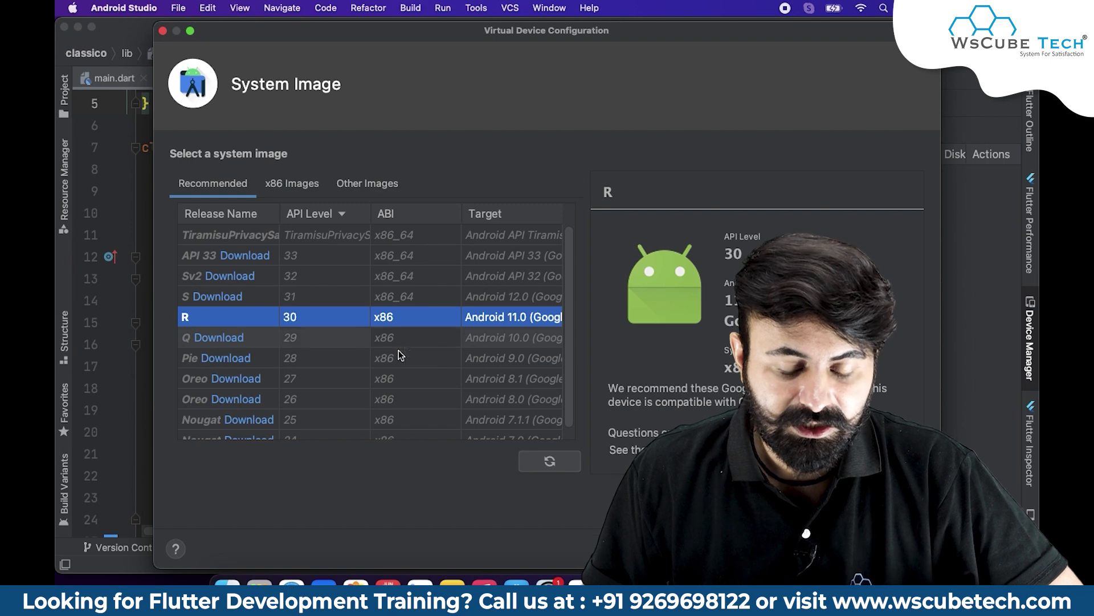
left_click(827, 549)
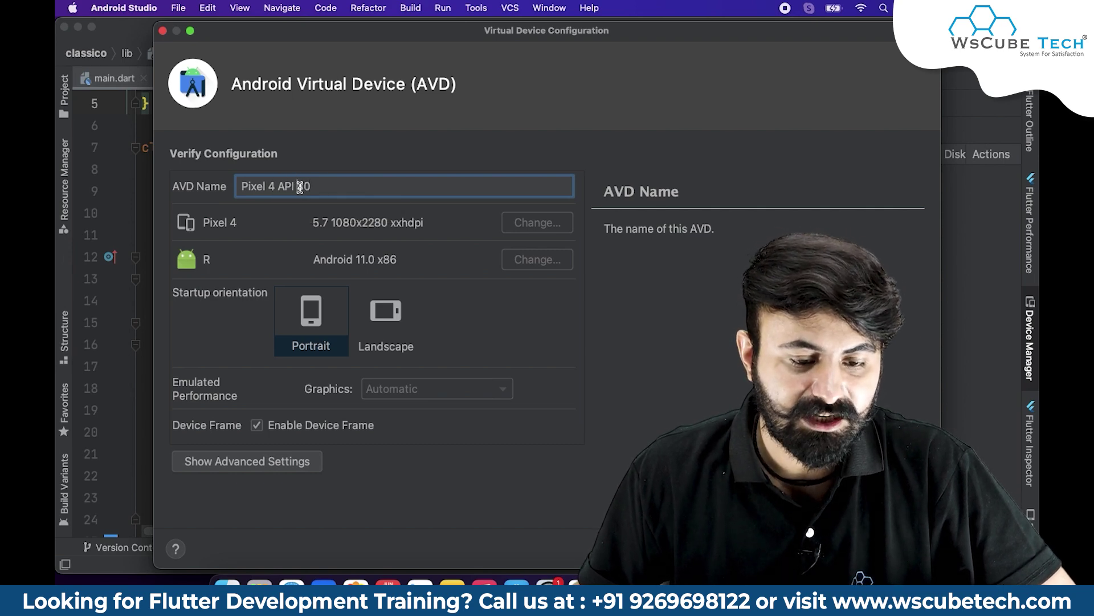
left_click_drag(313, 188, 277, 189)
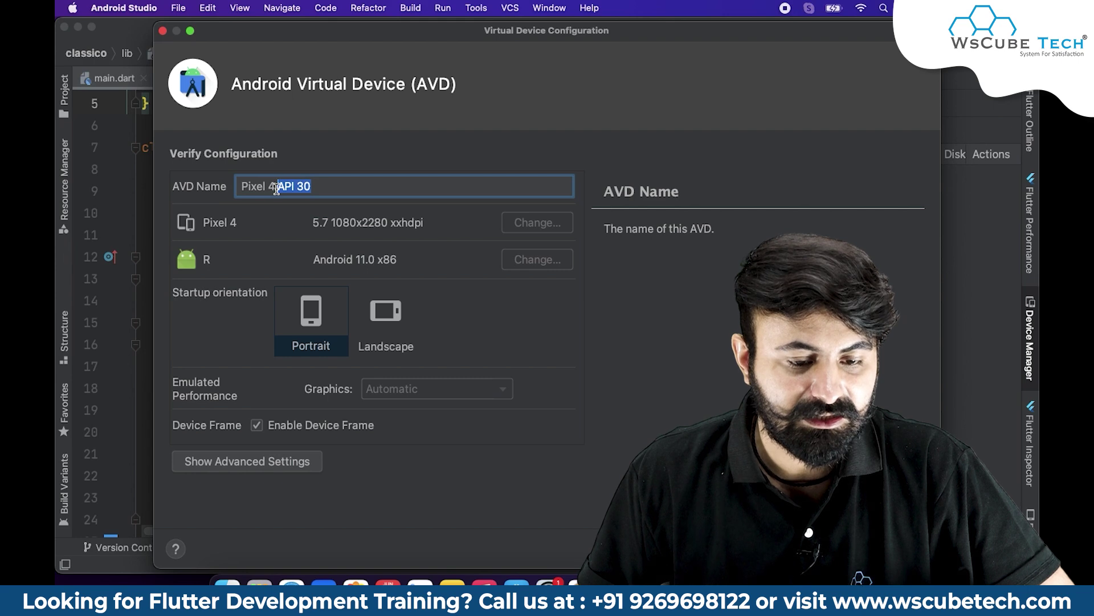
left_click(268, 188)
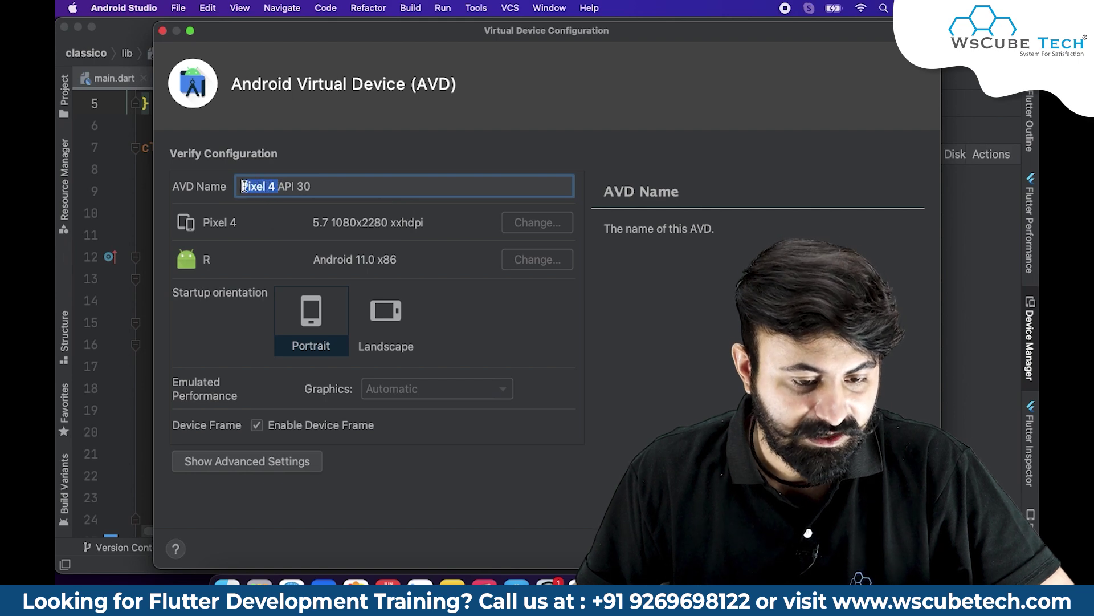
left_click(279, 190)
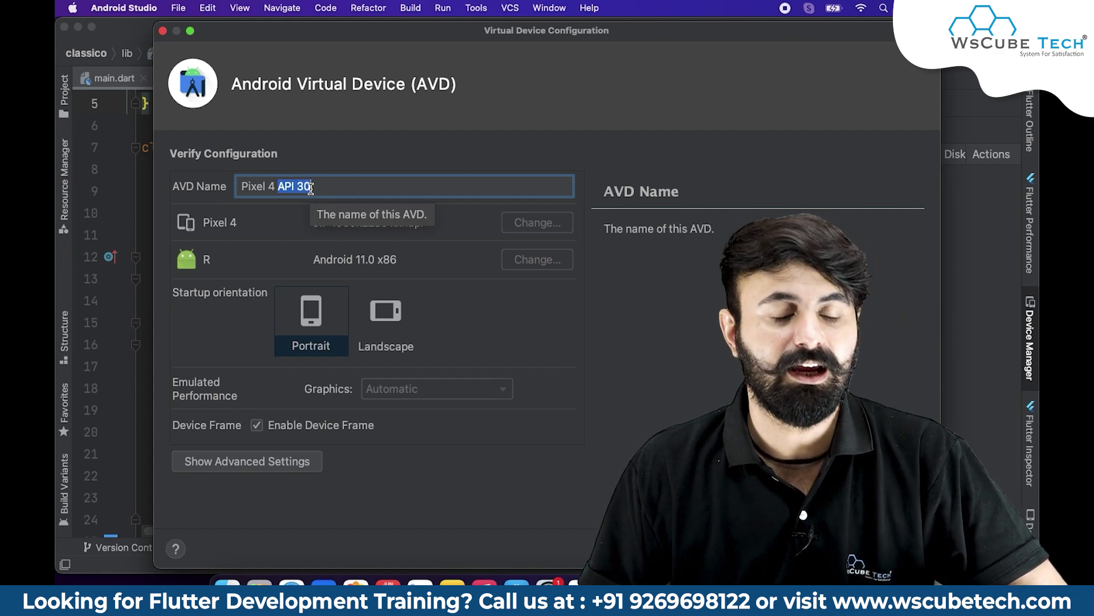
left_click(336, 194)
left_click_drag(280, 189, 241, 190)
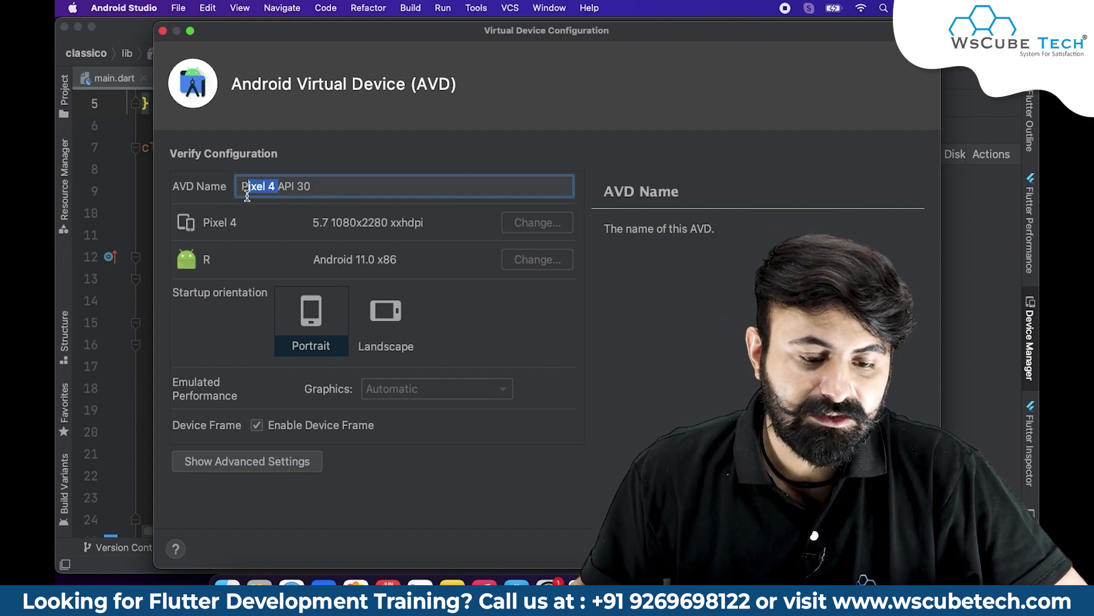
key("BackSpace")
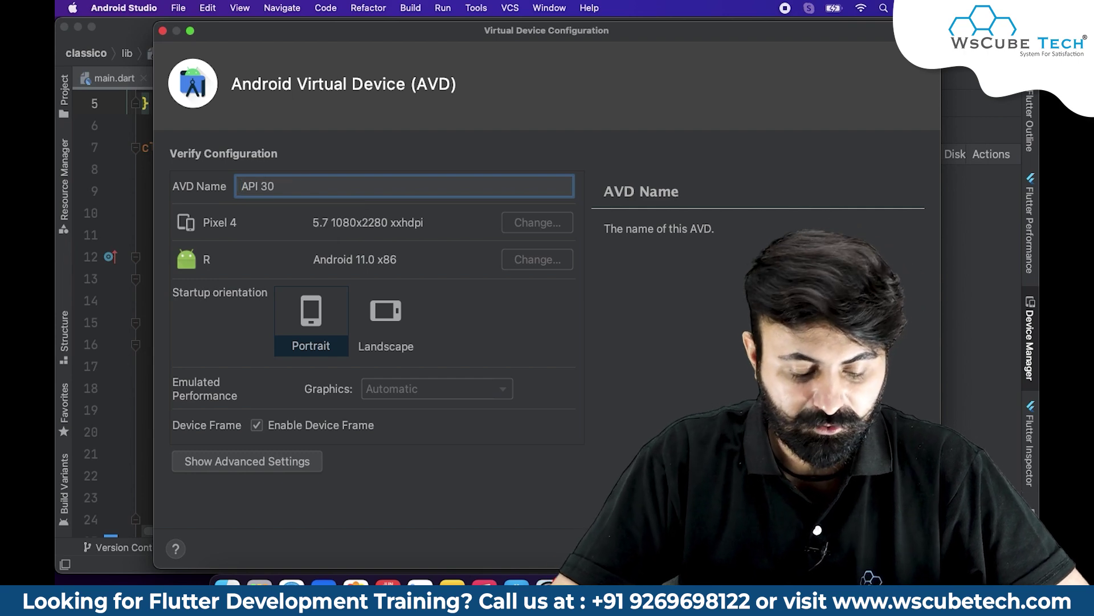
type("z")
key("BackSpace")
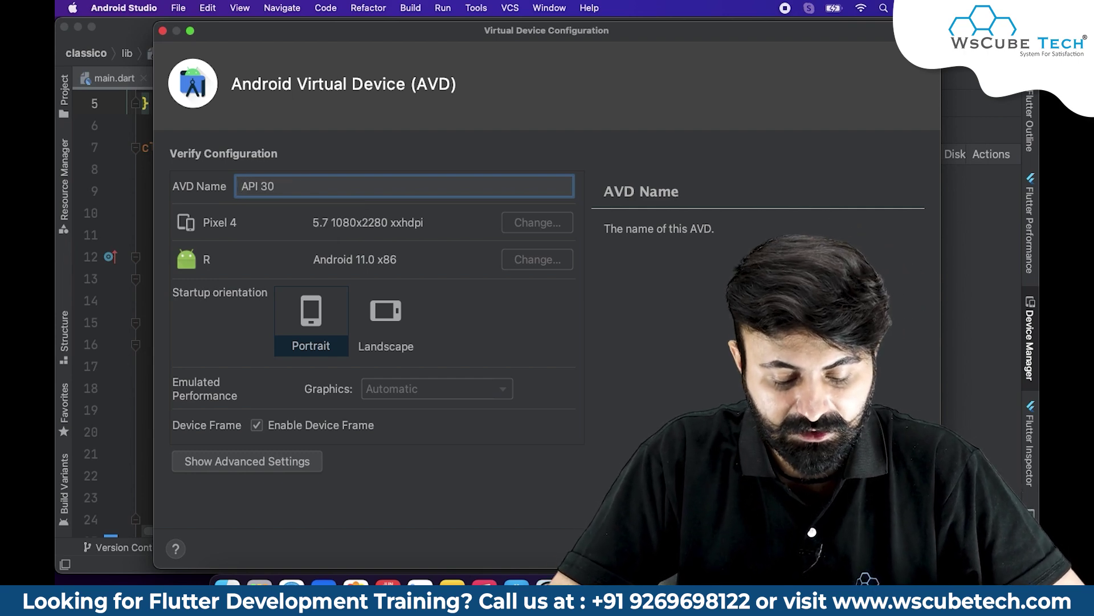
key("super+z")
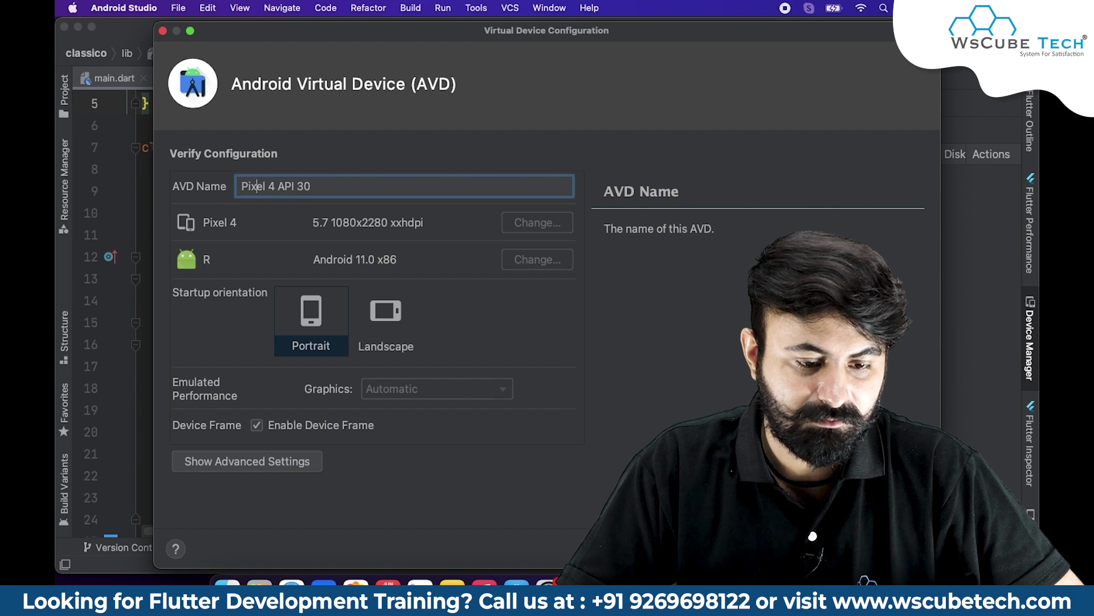
Name the virtual device "Flutter Pixel 4 API 30" and reveal its advanced settings.
type("Flutter")
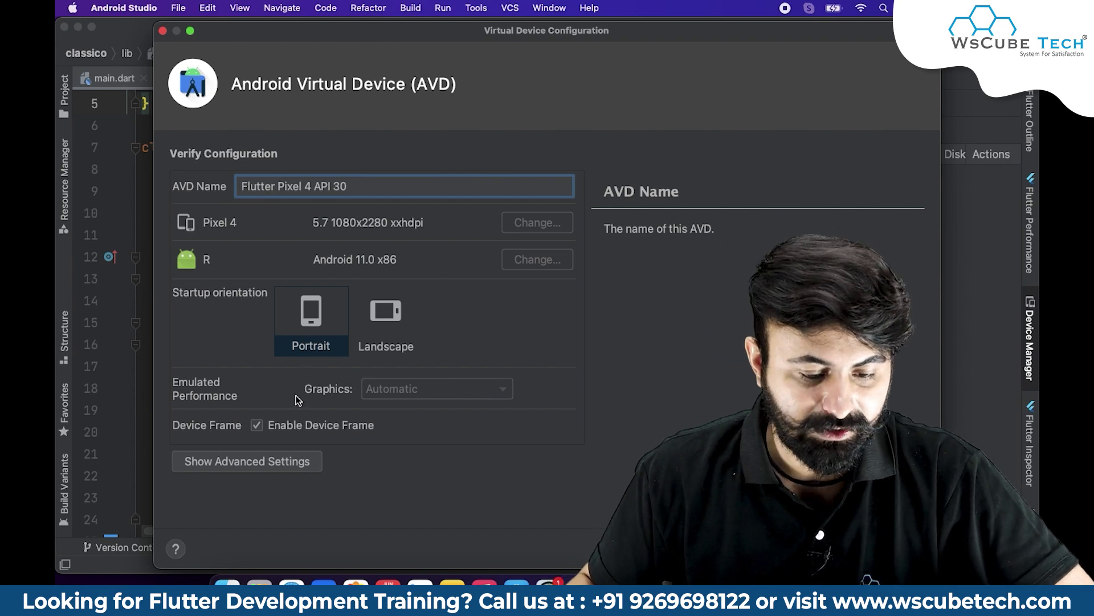
left_click(285, 464)
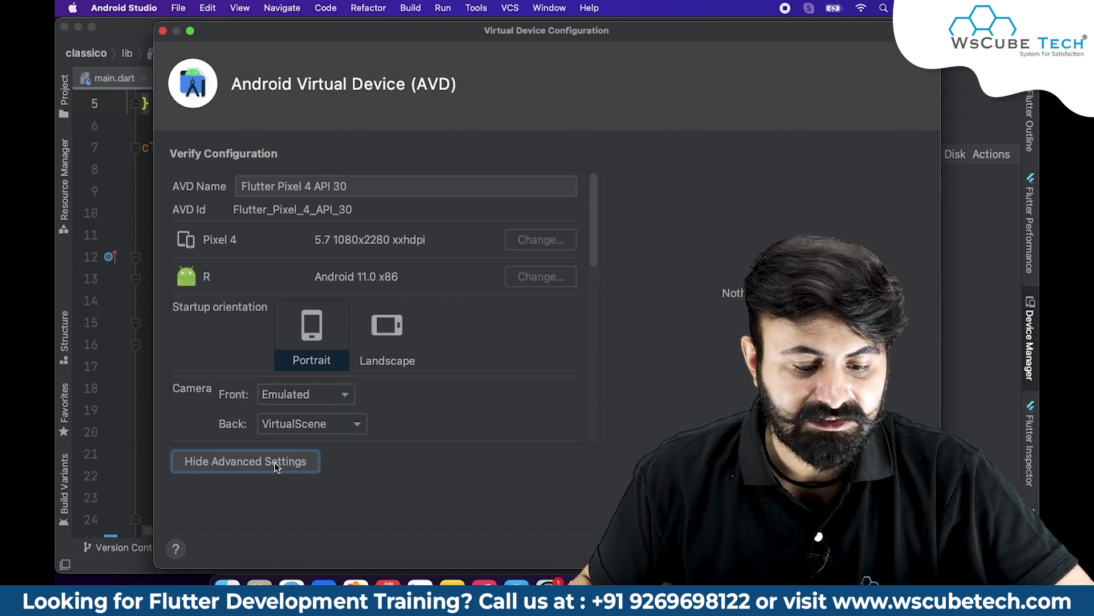
Look through the camera options of the virtual device, choosing Emulated for the front camera and VirtualScene for the back camera.
left_click_drag(597, 252, 601, 319)
left_click(332, 228)
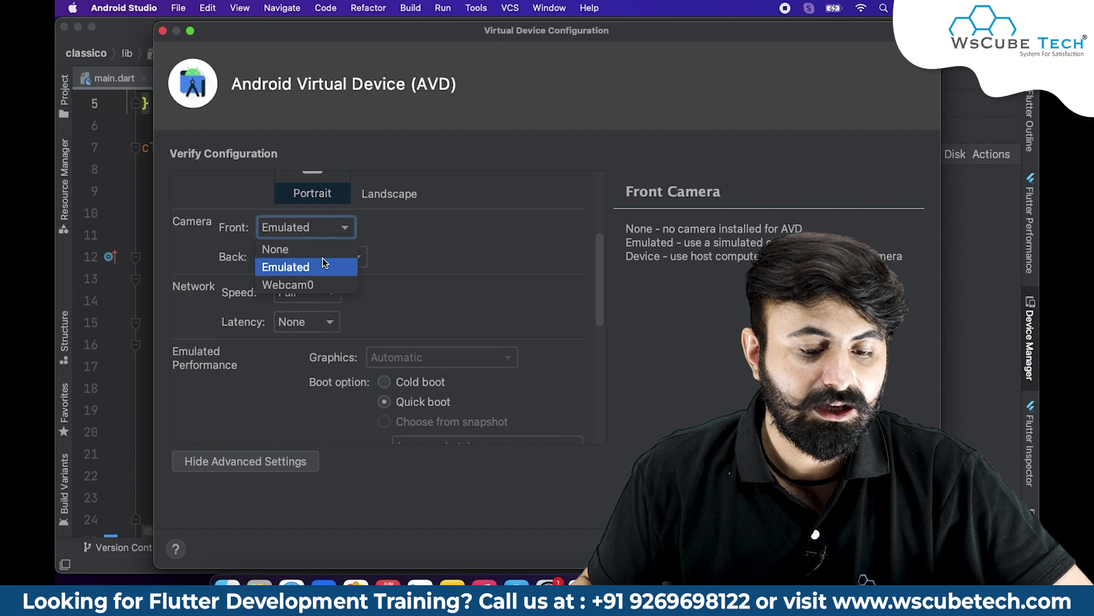
left_click(323, 268)
left_click(336, 225)
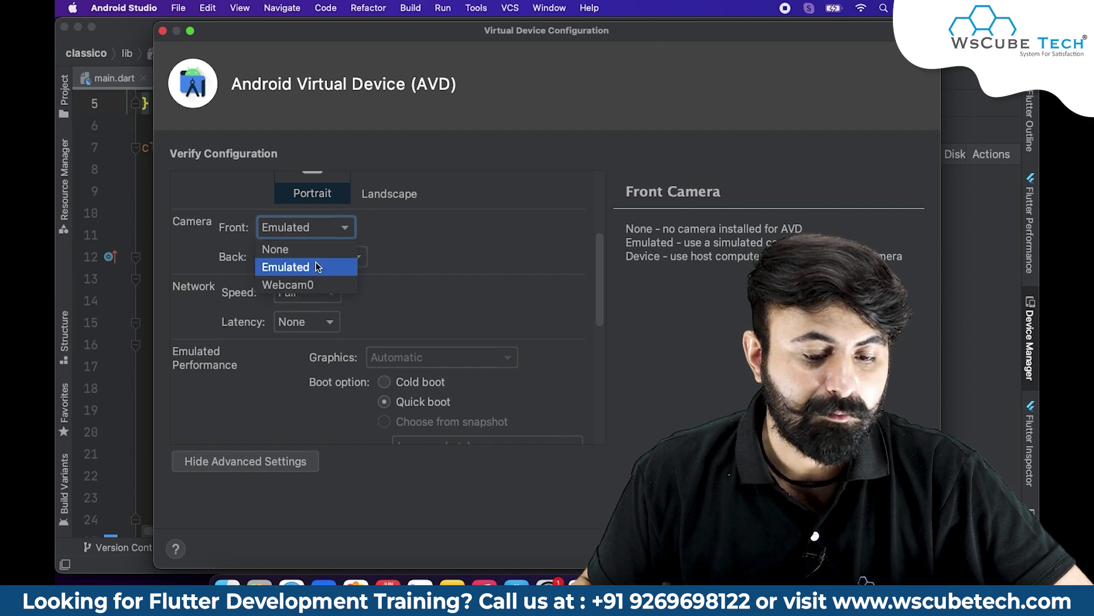
left_click(318, 268)
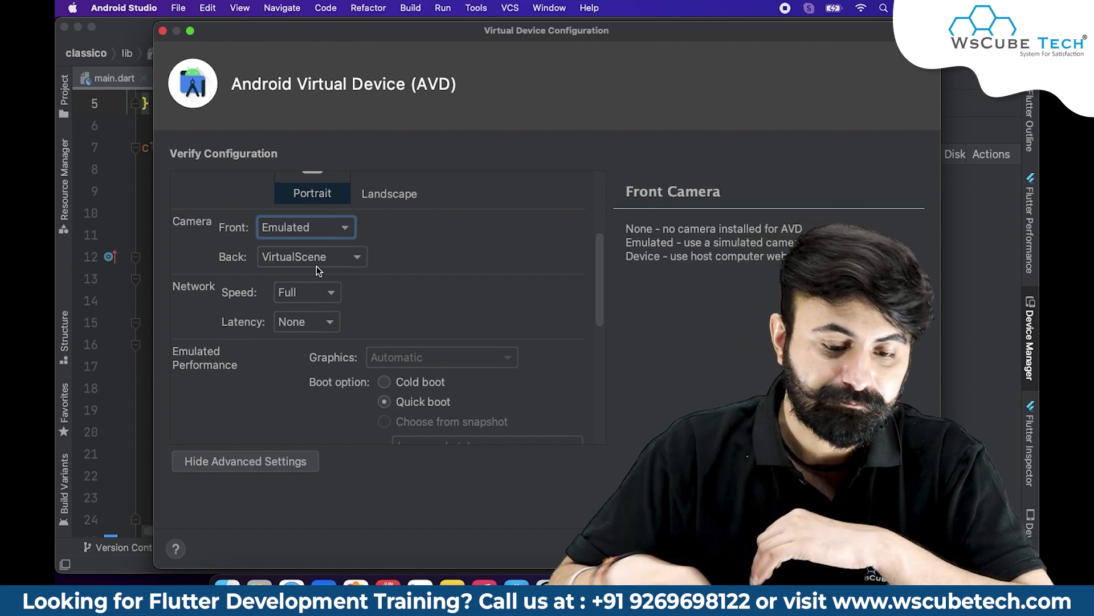
left_click(317, 259)
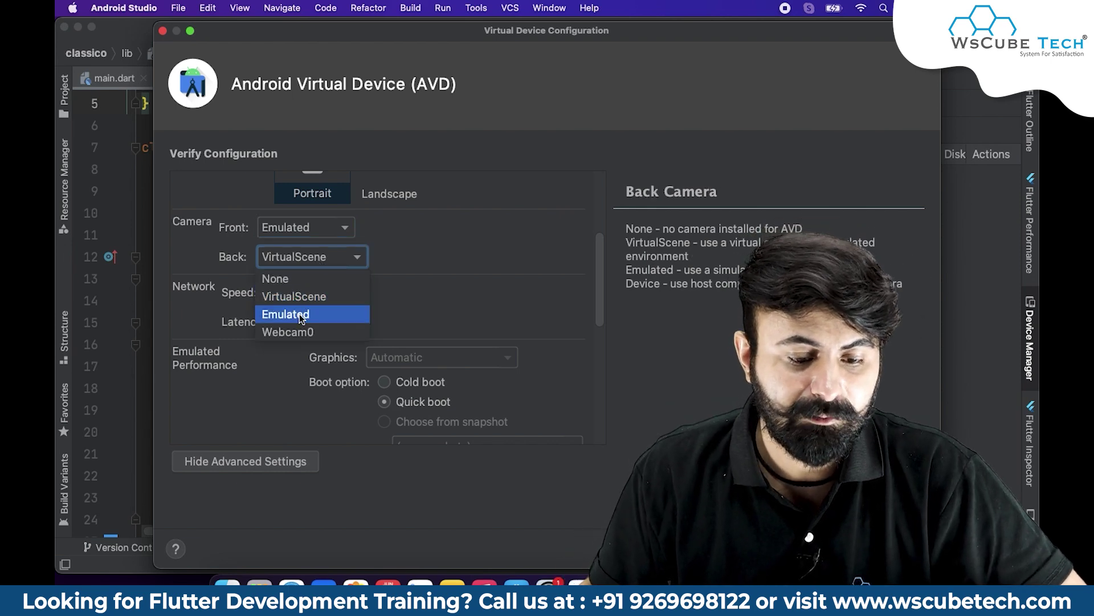
left_click(307, 296)
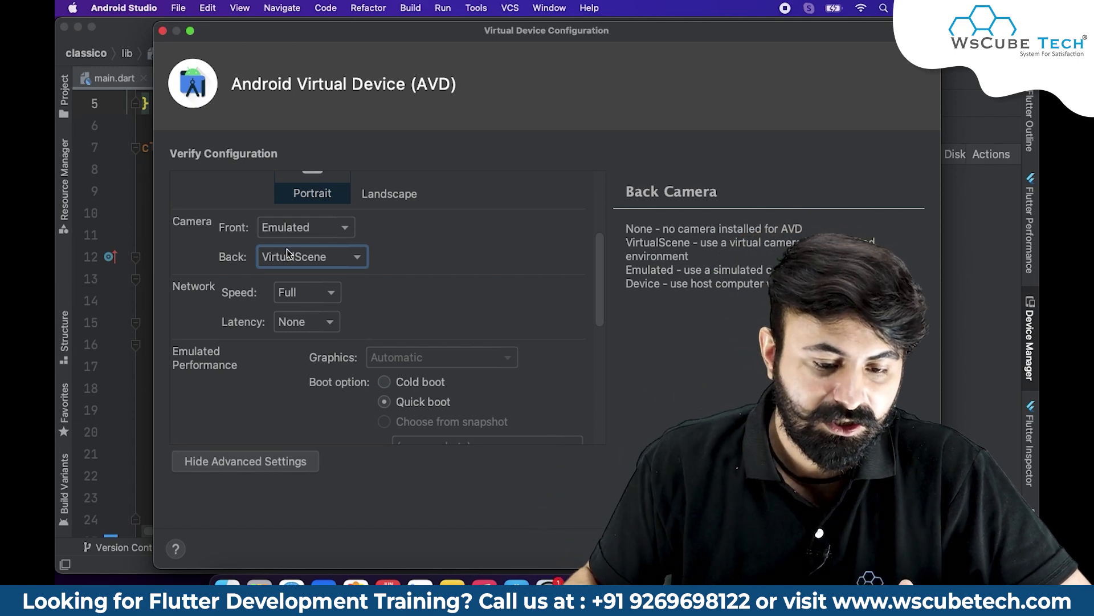
left_click(331, 260)
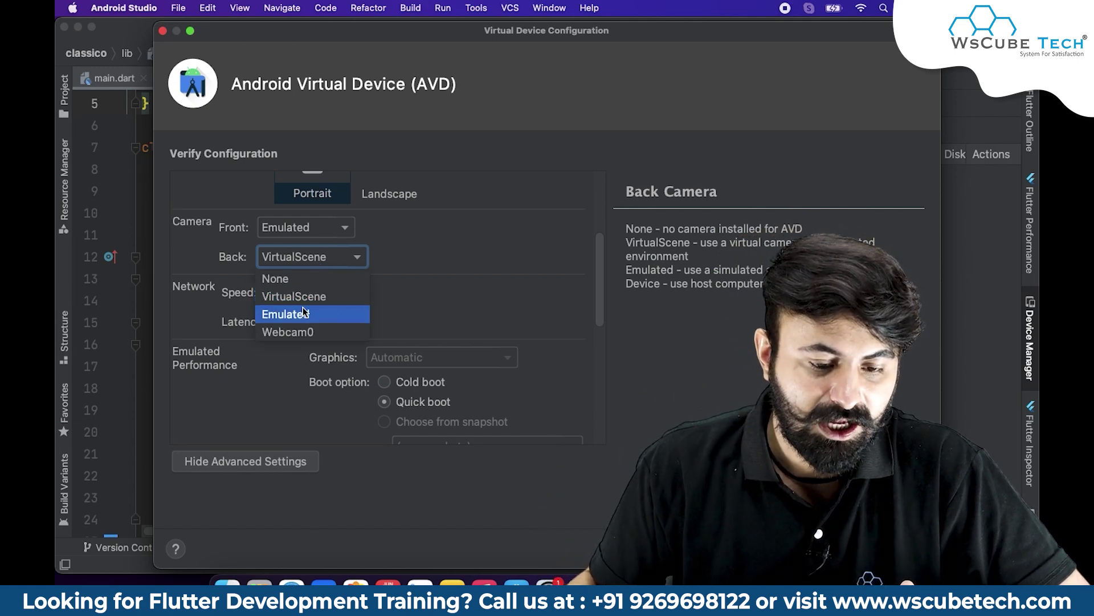
left_click(313, 298)
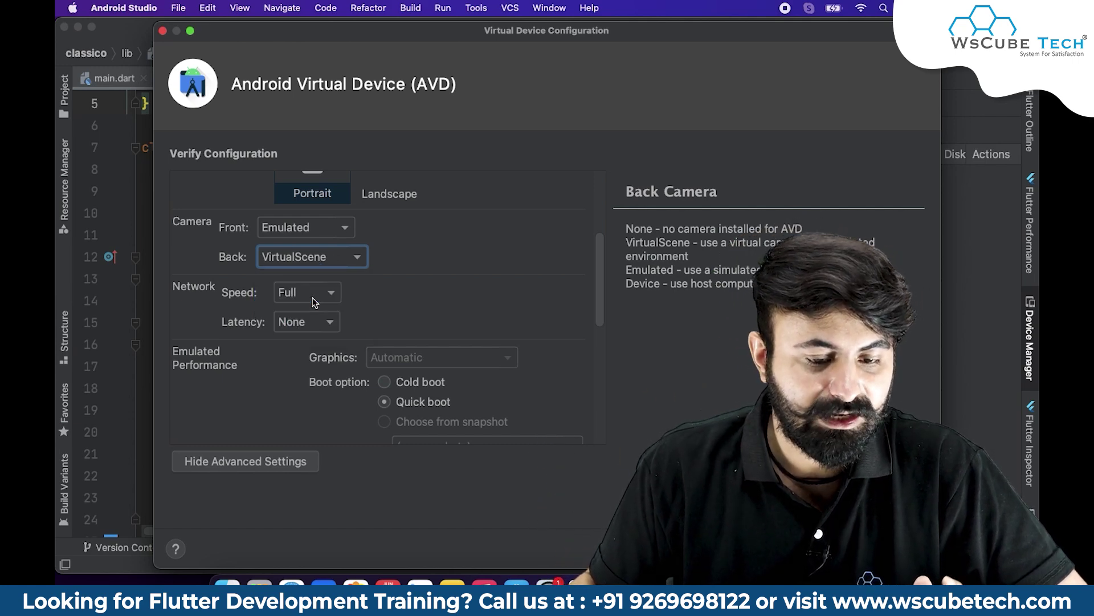
left_click(342, 227)
left_click(298, 267)
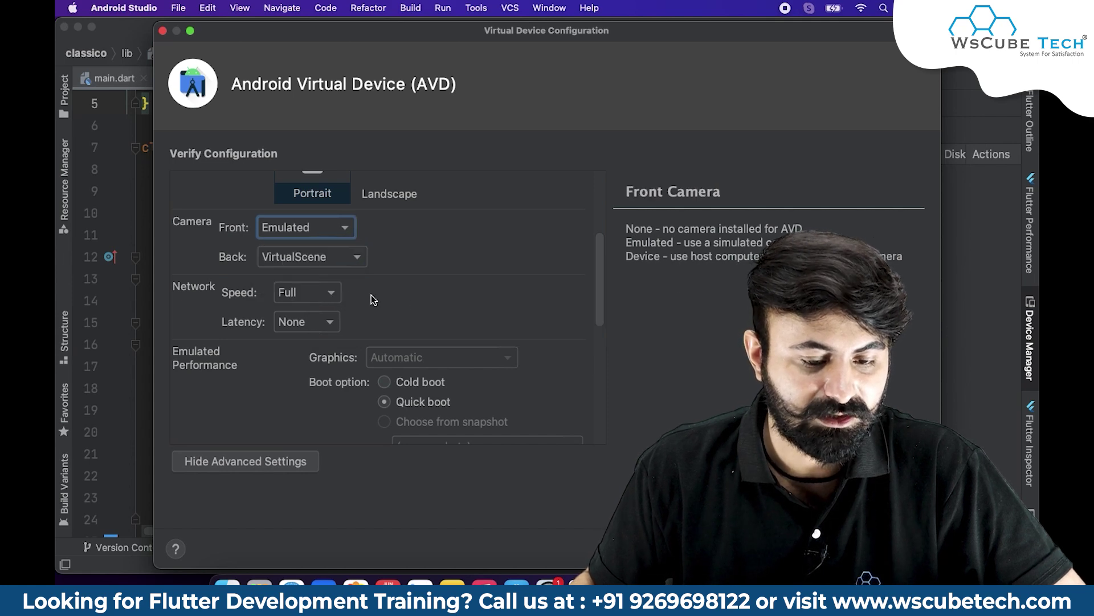
Review the network speed, boot, memory and storage options in the advanced settings, selecting Full speed and Quick boot.
left_click(300, 300)
left_click(303, 301)
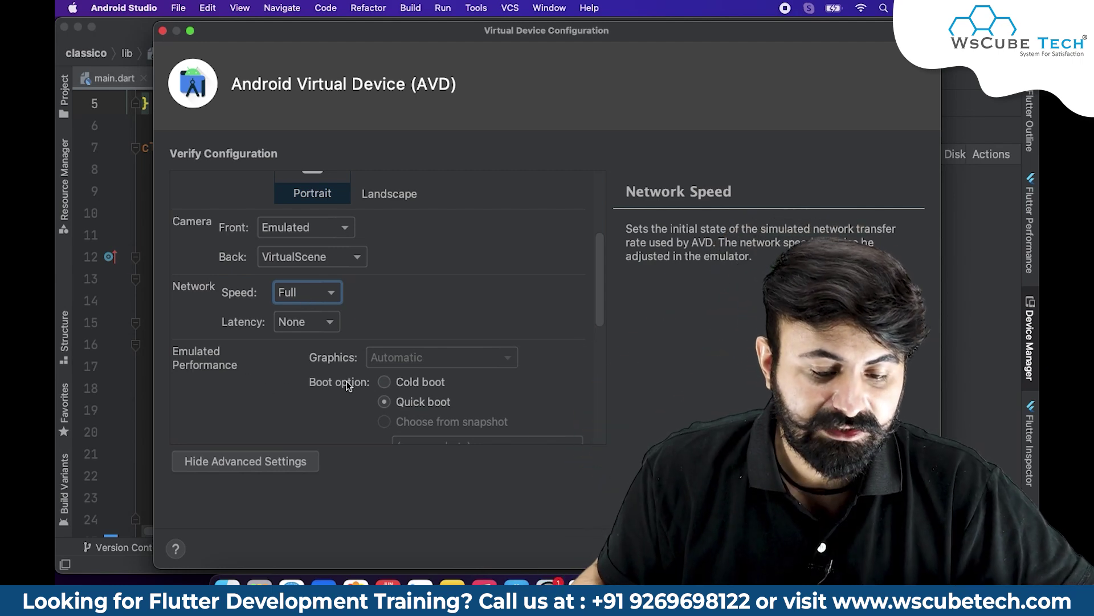
scroll(600, 310, "down", 4)
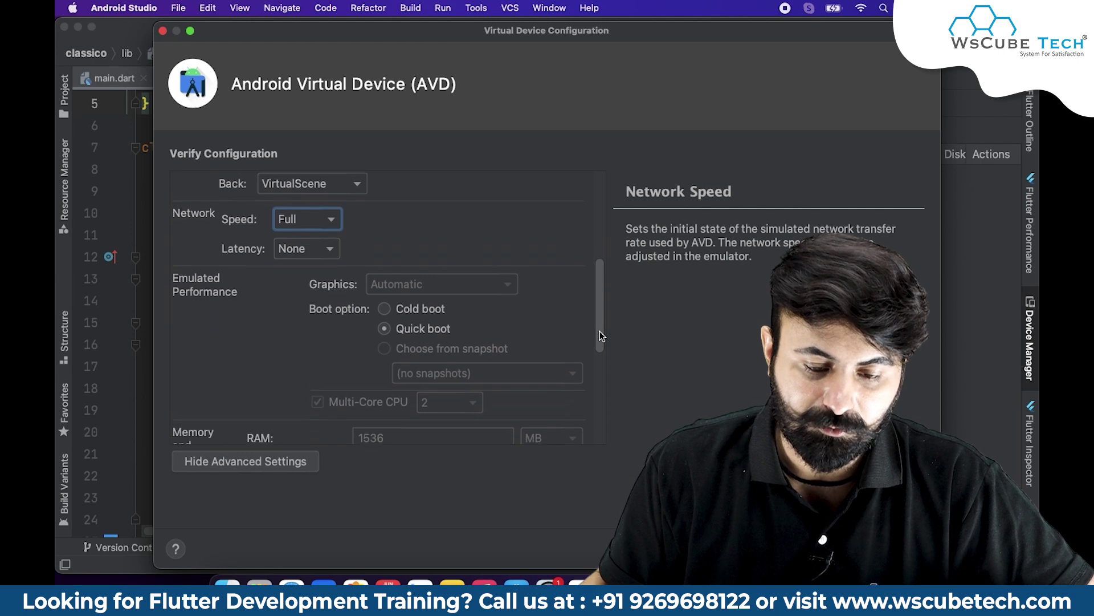
left_click(383, 288)
left_click(385, 306)
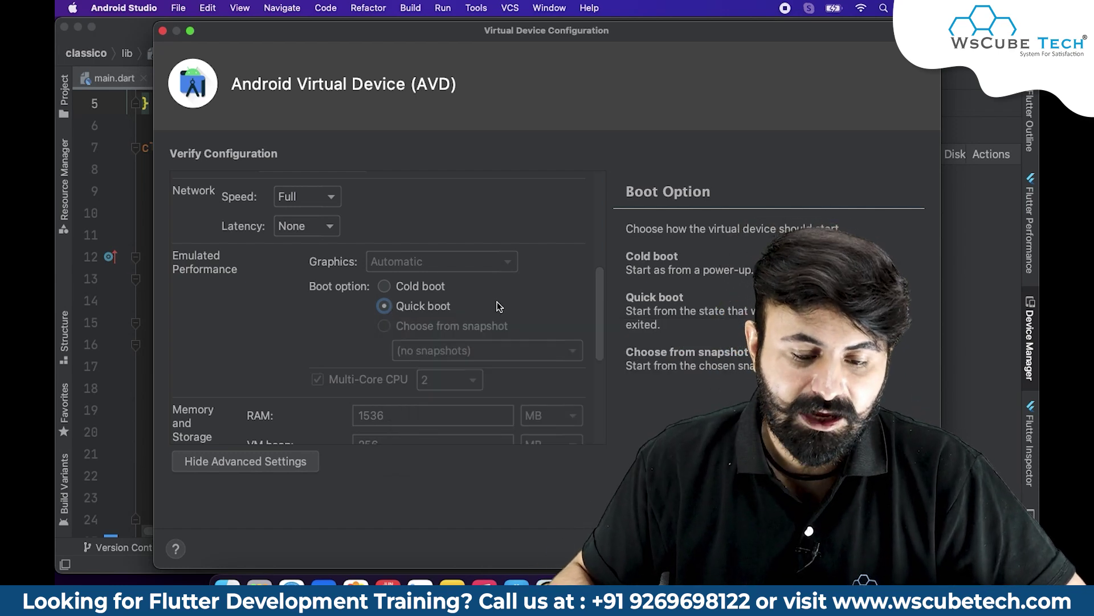
scroll(505, 319, "up", 1)
left_click_drag(597, 312, 595, 375)
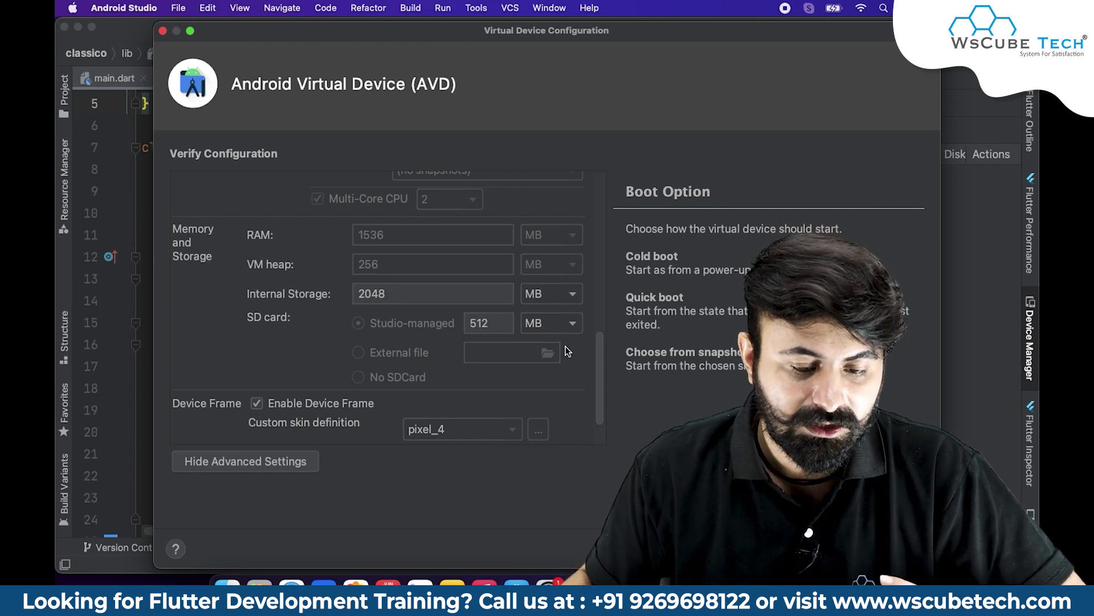
scroll(597, 379, "down", 3)
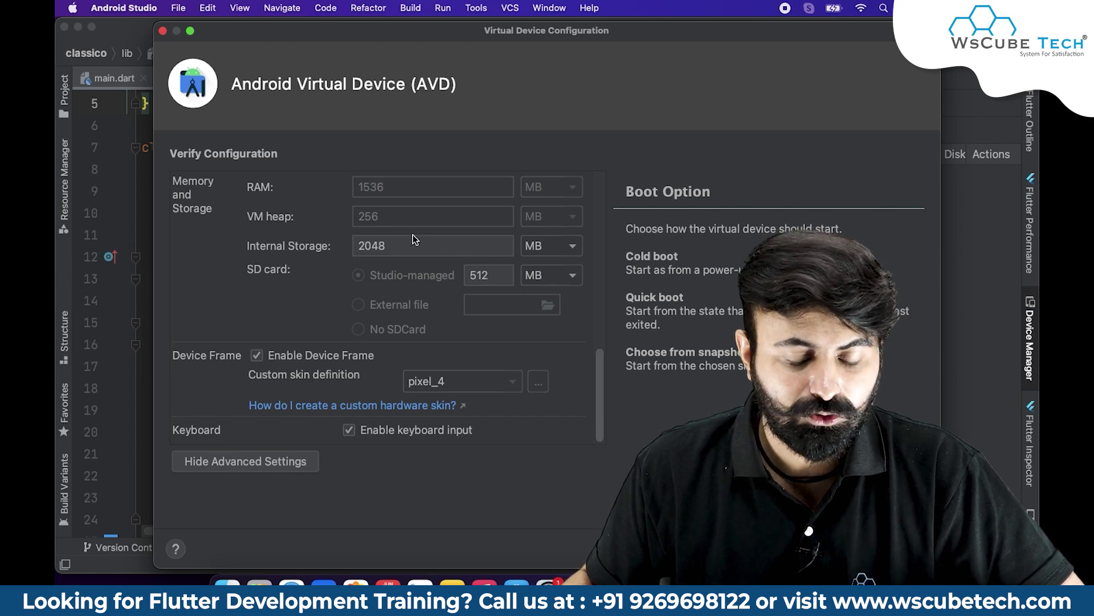
left_click_drag(601, 374, 596, 222)
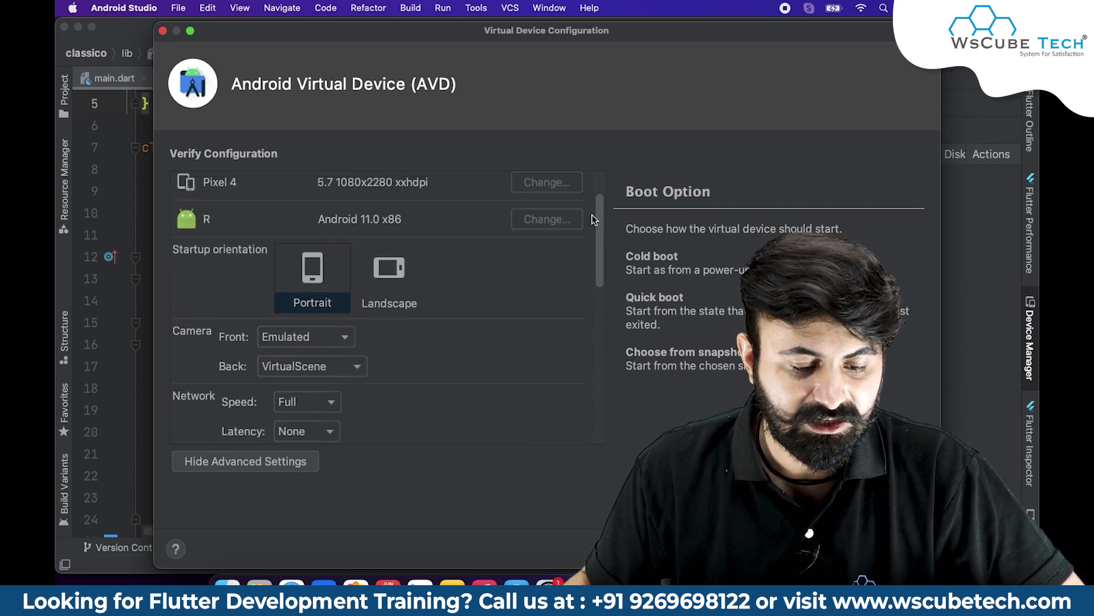
Collapse the advanced settings and finish creating the virtual device.
left_click(280, 463)
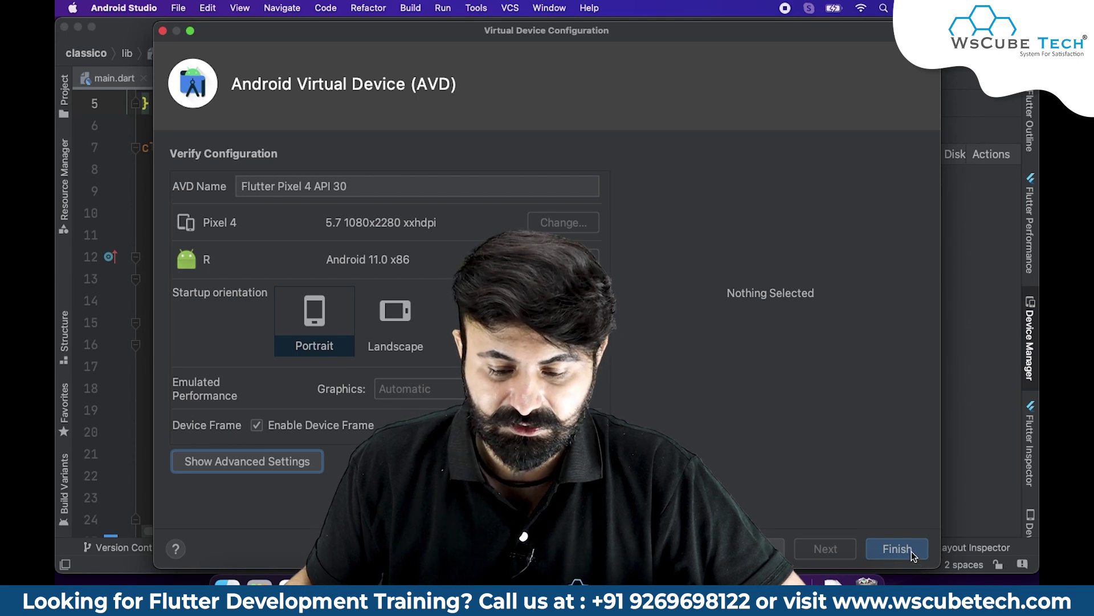
left_click(911, 551)
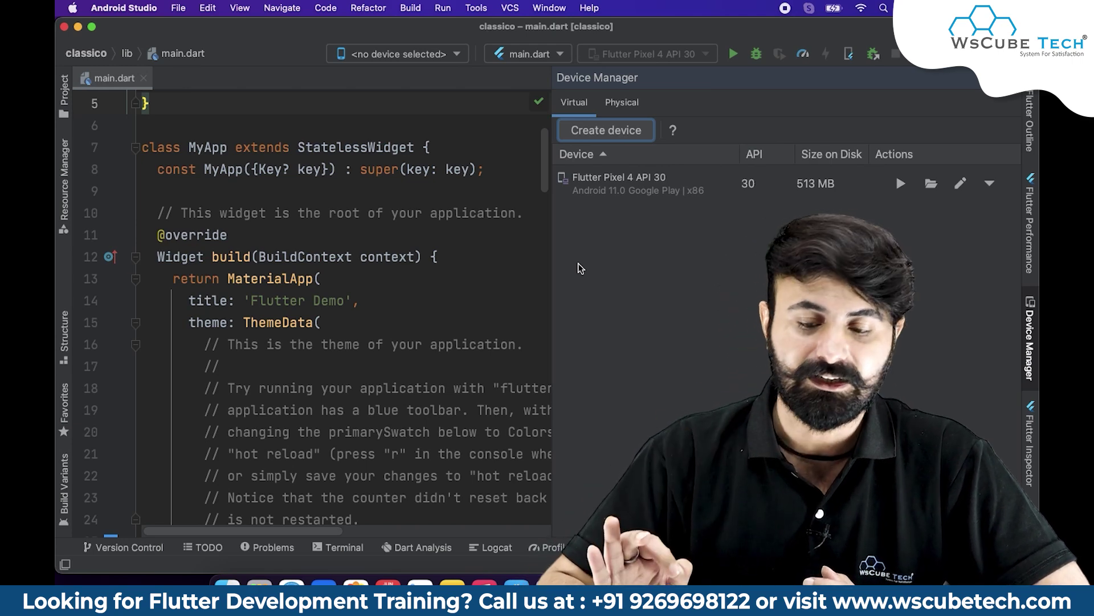
Launch the Flutter Pixel 4 API 30 virtual device, hiding the Device Manager and granting microphone access.
left_click(900, 186)
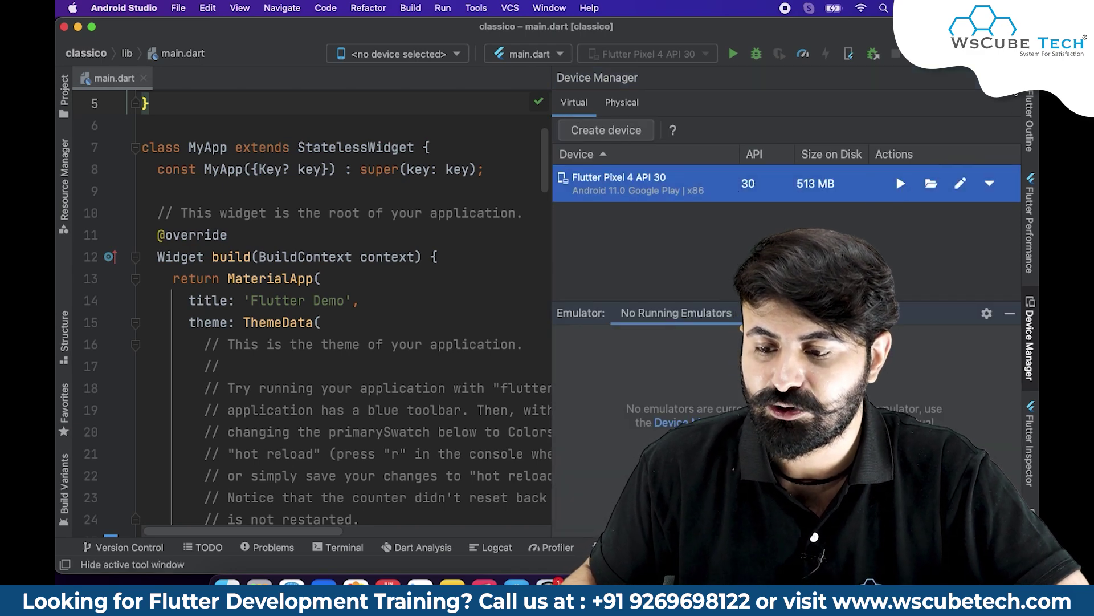
left_click(1010, 77)
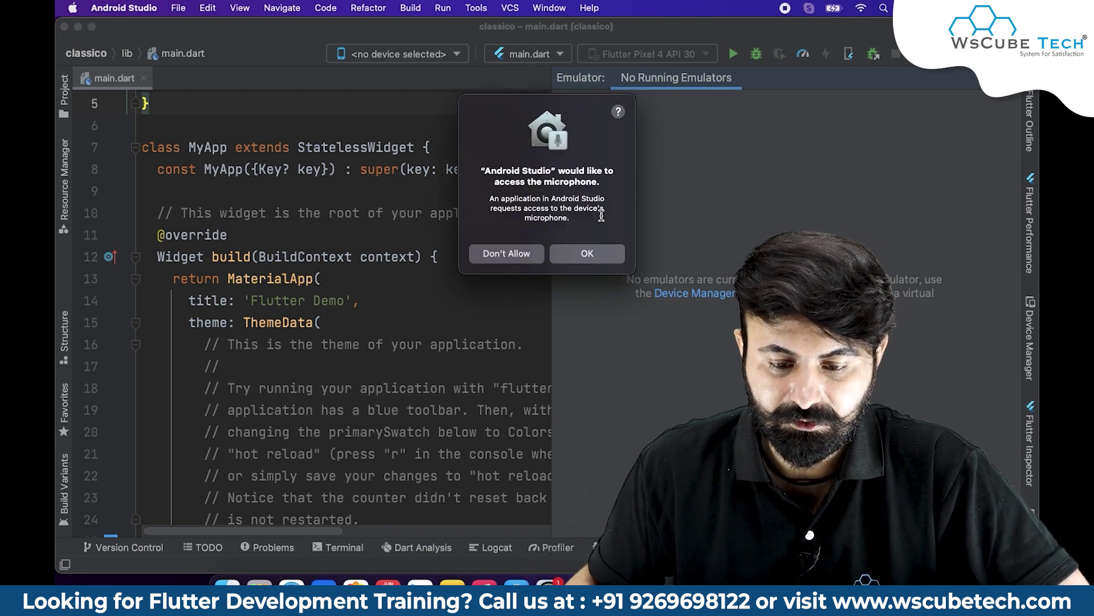
left_click(591, 253)
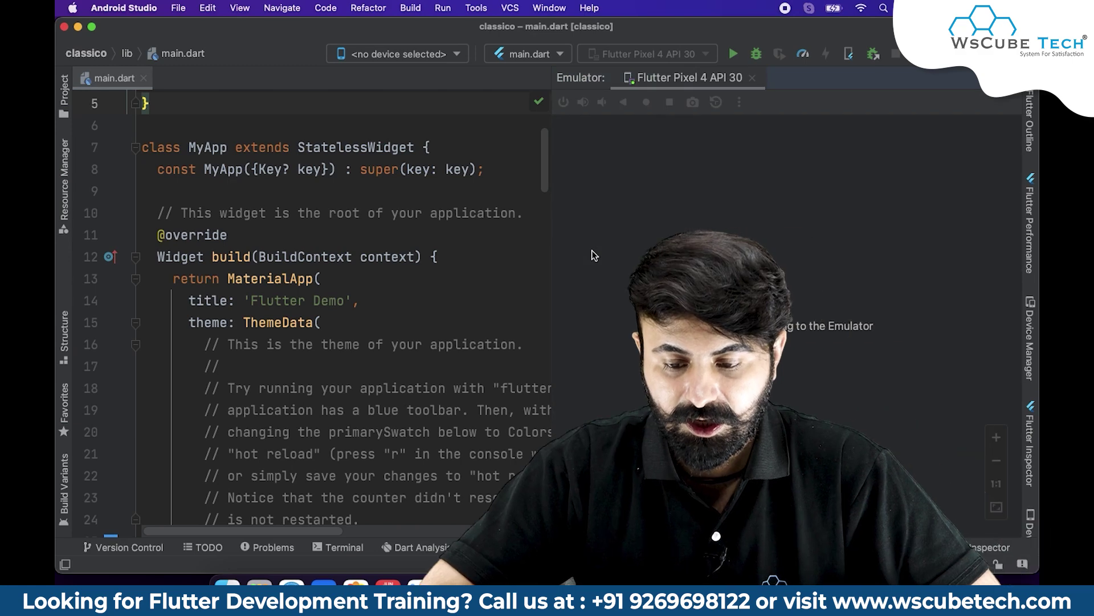